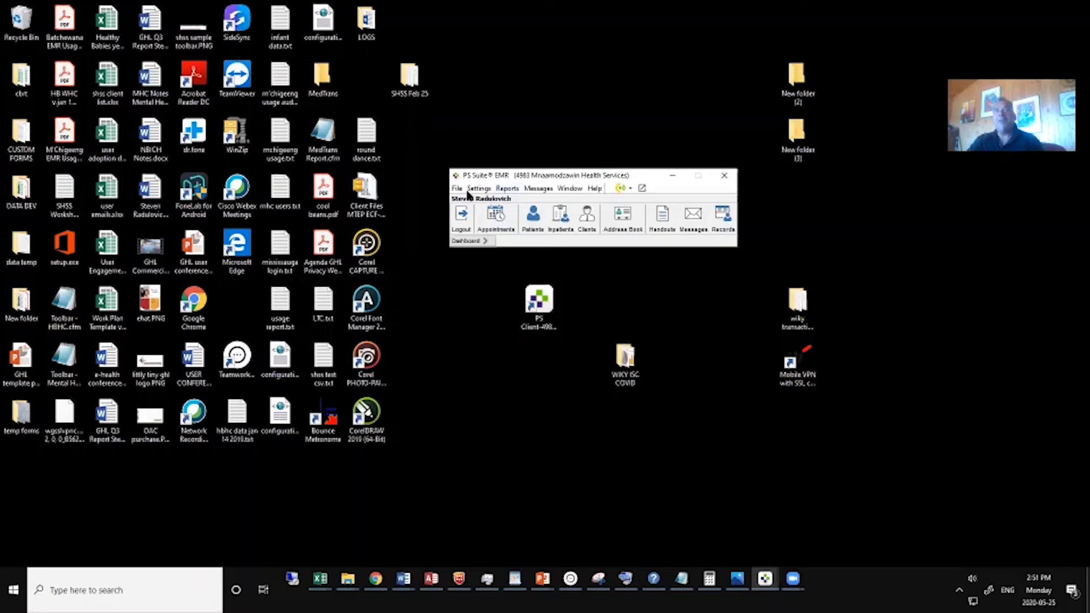
Open the Lack of Use audit report.
{"action": "left_click", "coordinate": [507, 188]}
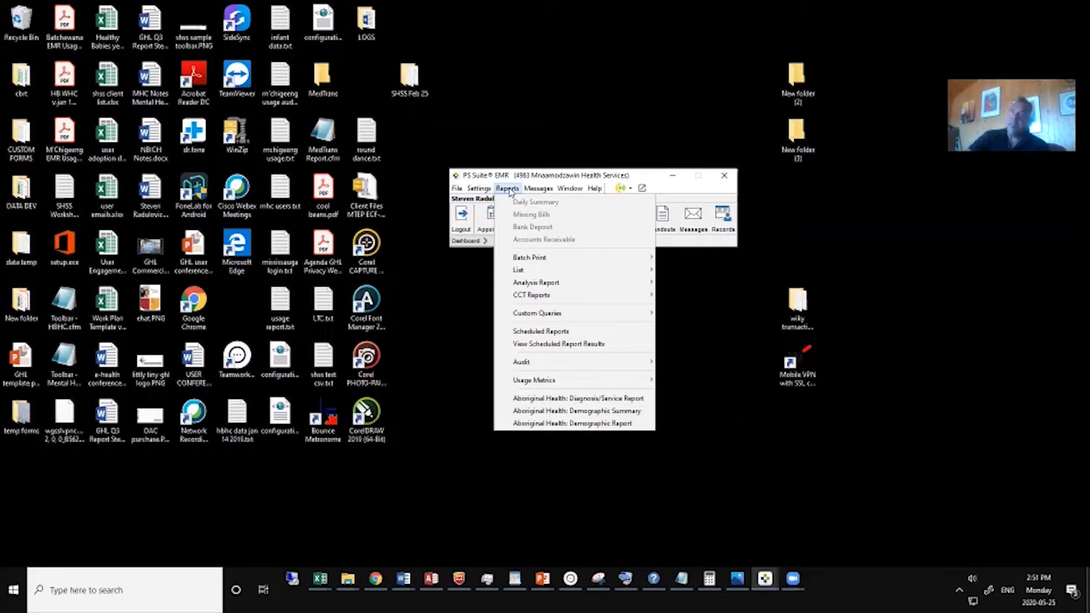
{"action": "mouse_move", "coordinate": [523, 366]}
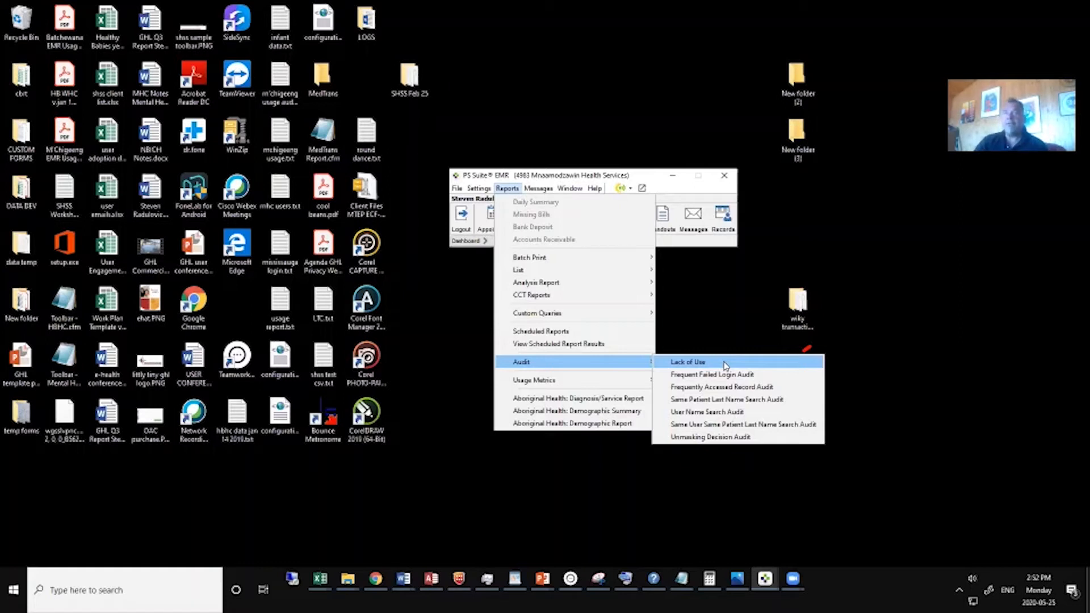
{"action": "left_click", "coordinate": [696, 364]}
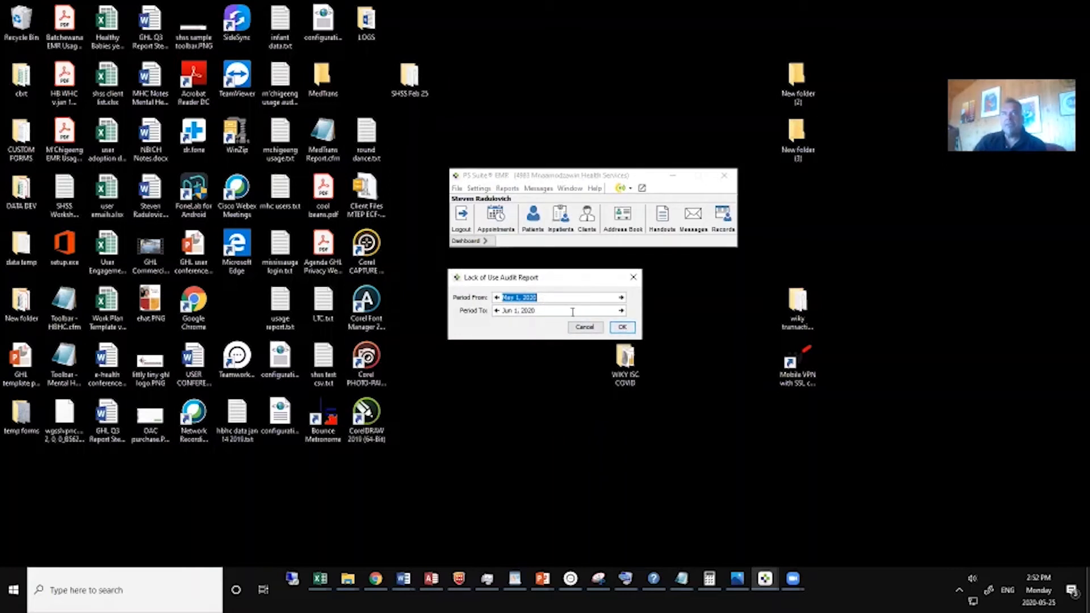
Set the end date of the audit report period to May 25, 2020.
{"action": "left_click", "coordinate": [544, 311]}
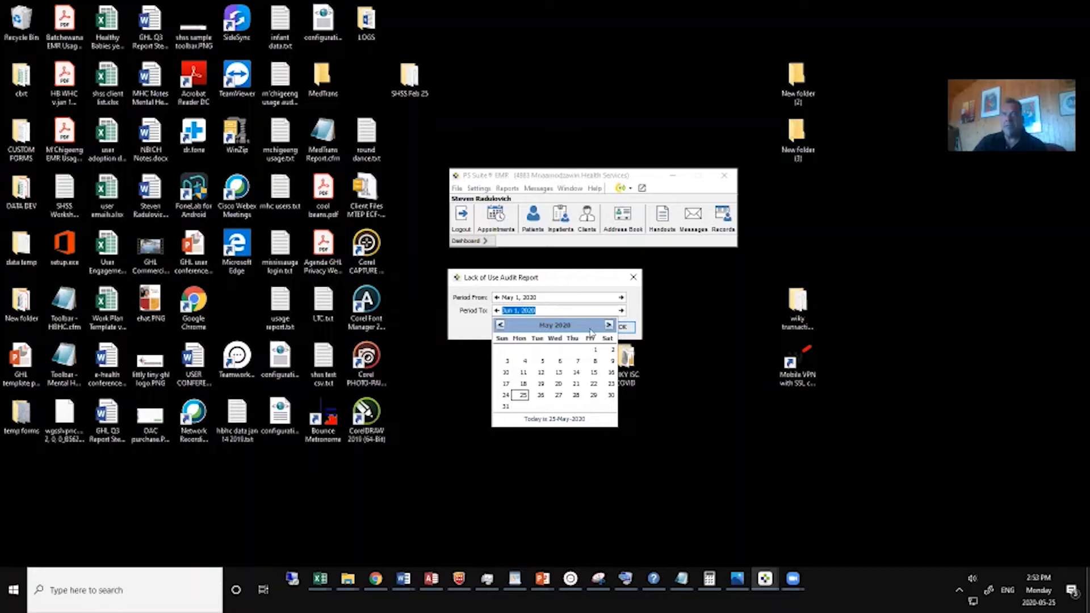
{"action": "left_click", "coordinate": [609, 324]}
{"action": "left_click", "coordinate": [608, 325]}
{"action": "left_click", "coordinate": [500, 326]}
{"action": "left_click", "coordinate": [500, 326]}
{"action": "left_click", "coordinate": [500, 326]}
{"action": "left_click", "coordinate": [606, 325]}
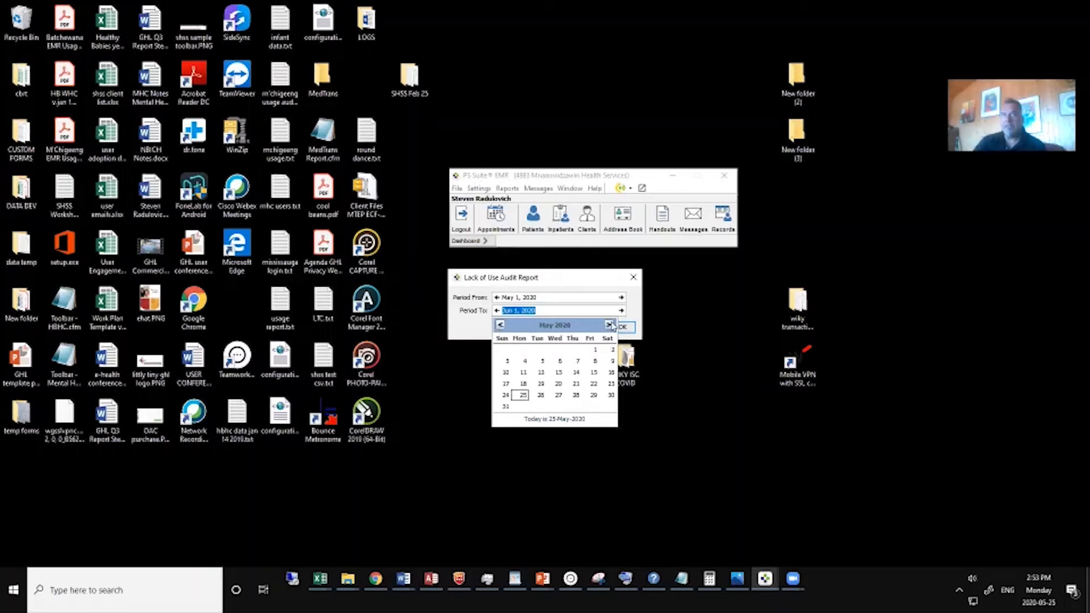
{"action": "left_click", "coordinate": [523, 396]}
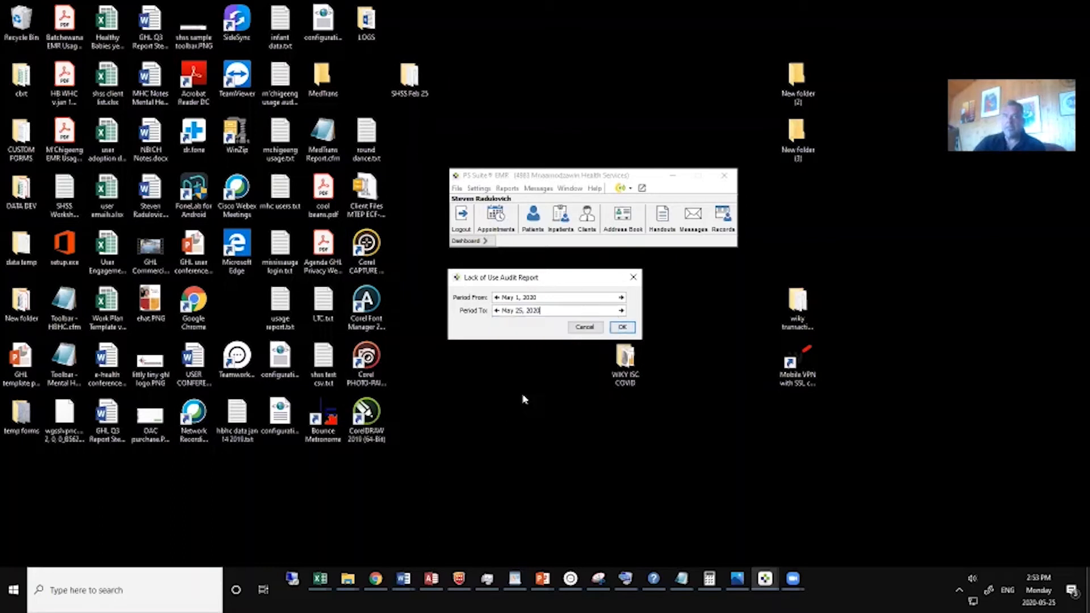
{"action": "left_click", "coordinate": [558, 299]}
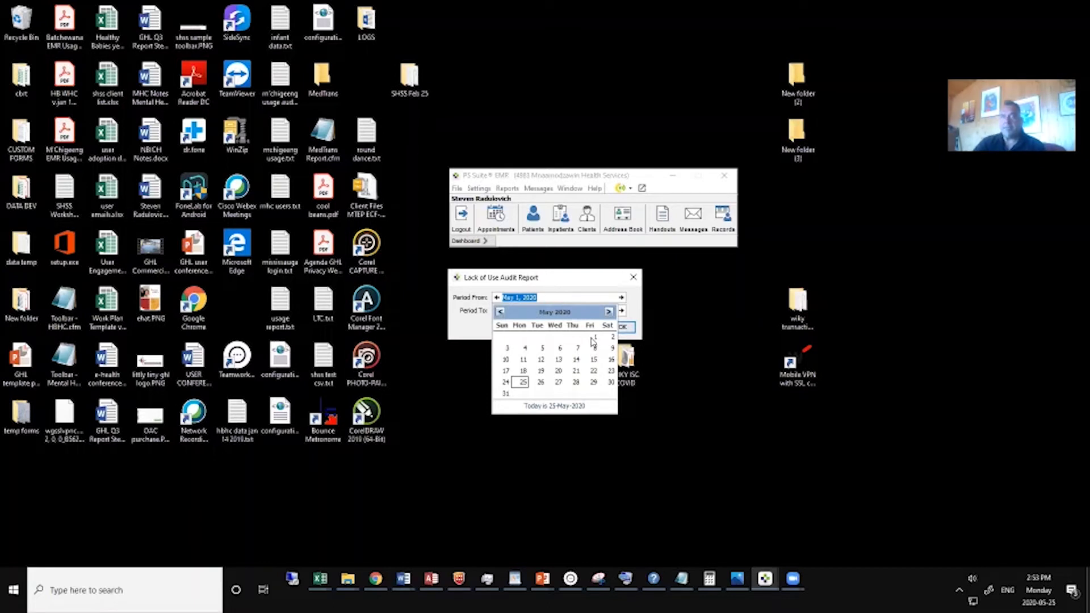
{"action": "left_click", "coordinate": [502, 313]}
{"action": "left_click", "coordinate": [500, 312]}
{"action": "left_click", "coordinate": [500, 312]}
{"action": "left_click", "coordinate": [500, 312]}
{"action": "left_click", "coordinate": [500, 312]}
{"action": "left_click", "coordinate": [501, 312]}
{"action": "left_click", "coordinate": [501, 311]}
{"action": "left_click", "coordinate": [500, 312]}
{"action": "left_click", "coordinate": [500, 312]}
{"action": "left_click", "coordinate": [500, 311]}
{"action": "left_click", "coordinate": [501, 312]}
{"action": "left_click", "coordinate": [501, 312]}
{"action": "left_click", "coordinate": [608, 312]}
{"action": "left_click", "coordinate": [609, 312]}
{"action": "left_click", "coordinate": [608, 311]}
{"action": "left_click", "coordinate": [608, 312]}
{"action": "left_click", "coordinate": [609, 311]}
{"action": "left_click", "coordinate": [608, 311]}
{"action": "left_click", "coordinate": [608, 312]}
{"action": "left_click", "coordinate": [608, 312]}
{"action": "left_click", "coordinate": [610, 311]}
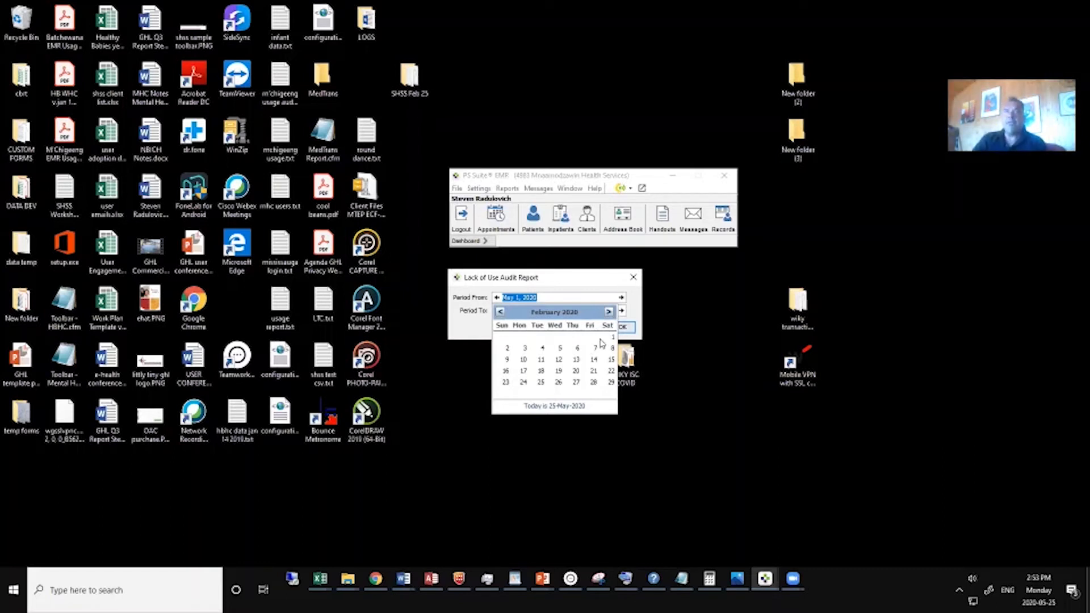
{"action": "left_click", "coordinate": [619, 285]}
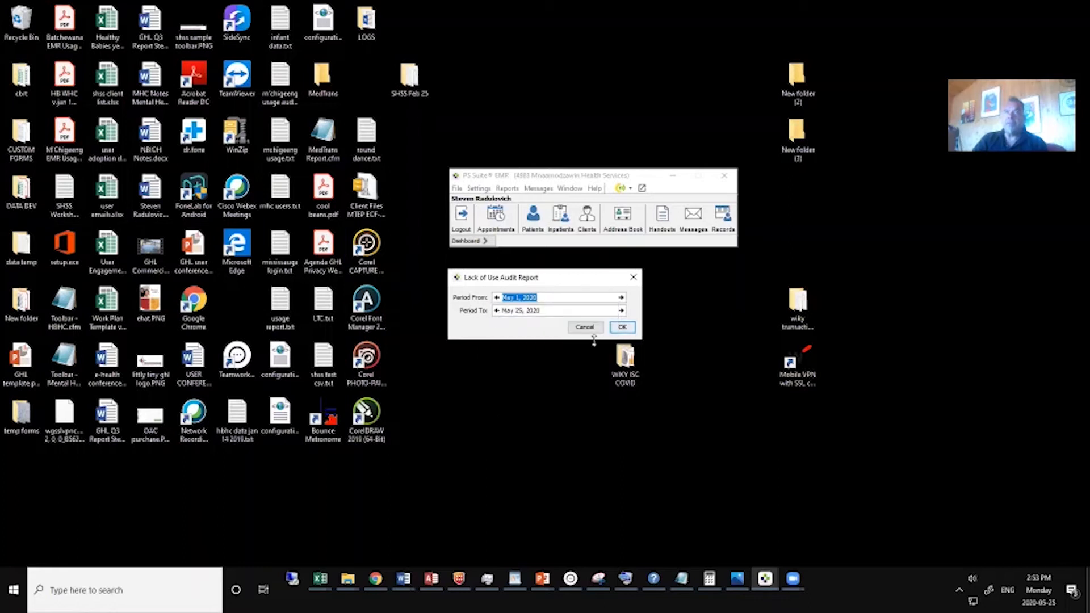
Generate the Lack of Use audit and narrow its Facility/Organization column to make room for the login columns.
{"action": "left_click", "coordinate": [619, 328]}
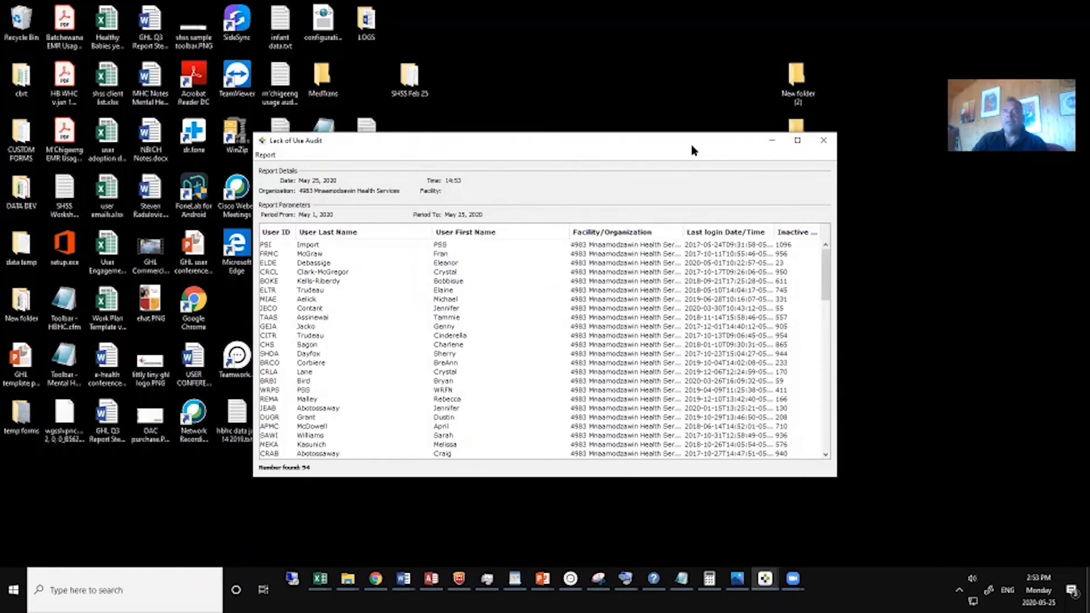
{"action": "left_click_drag", "start_coordinate": [682, 151], "coordinate": [650, 177]}
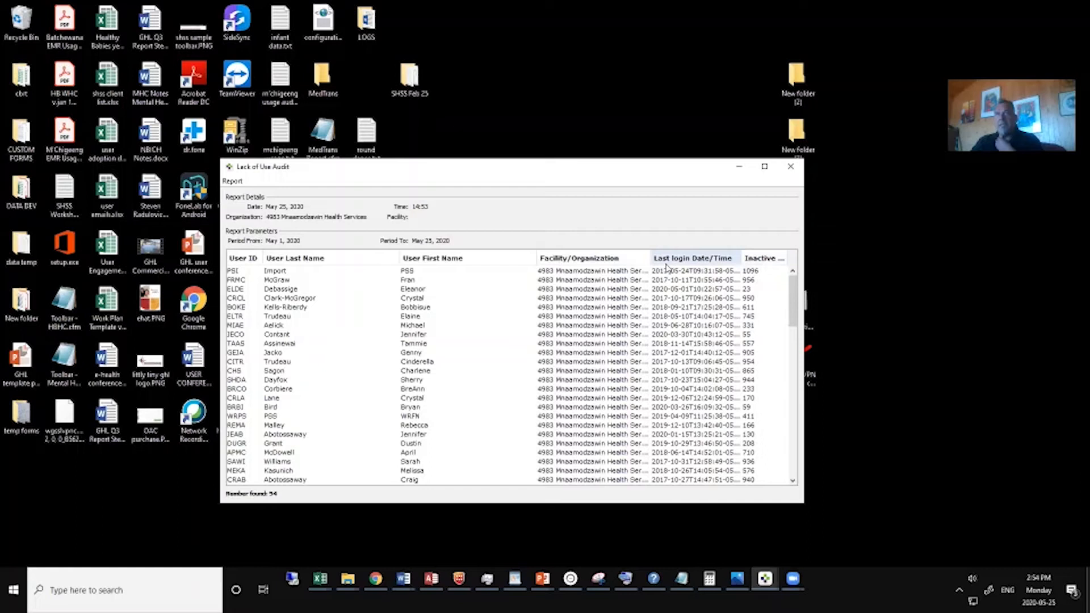
{"action": "left_click_drag", "start_coordinate": [649, 257], "coordinate": [399, 282]}
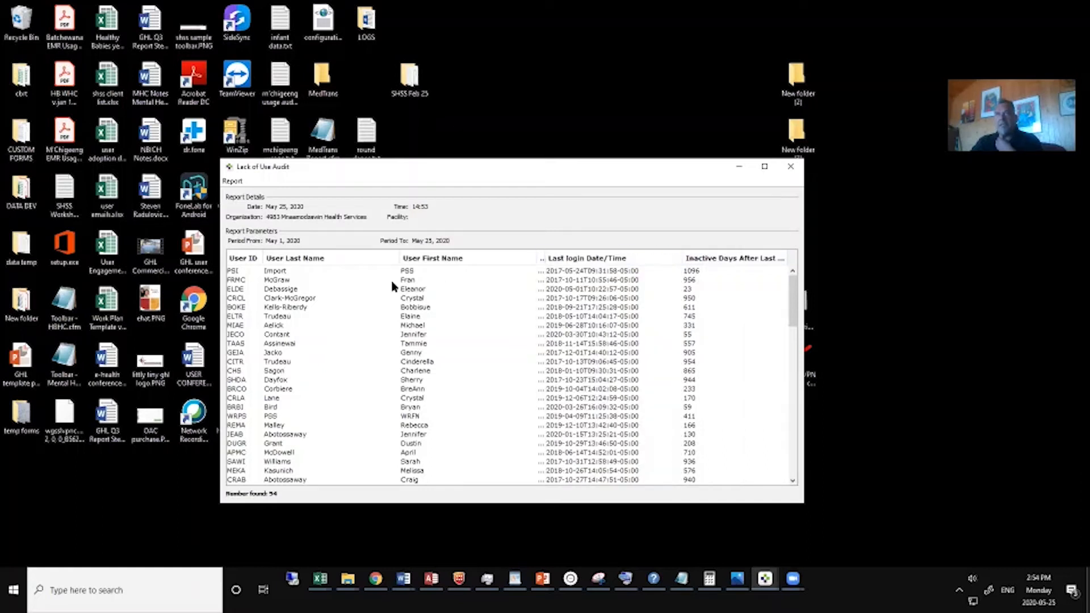
Sort the audit list by user last name and by user first name, in ascending and descending order.
{"action": "left_click", "coordinate": [342, 258]}
{"action": "left_click", "coordinate": [452, 259]}
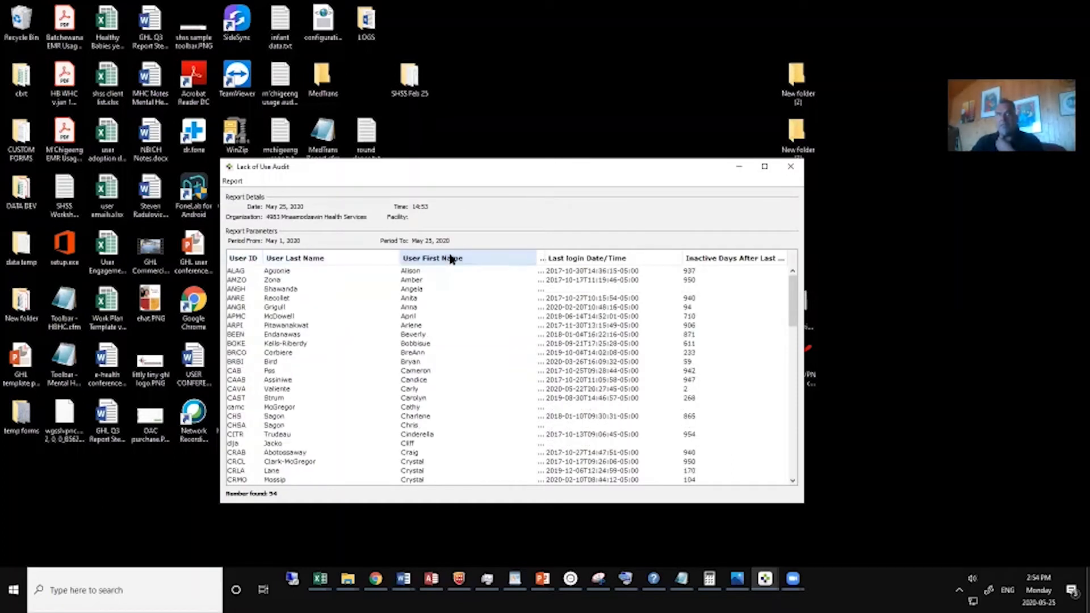
{"action": "left_click", "coordinate": [452, 259]}
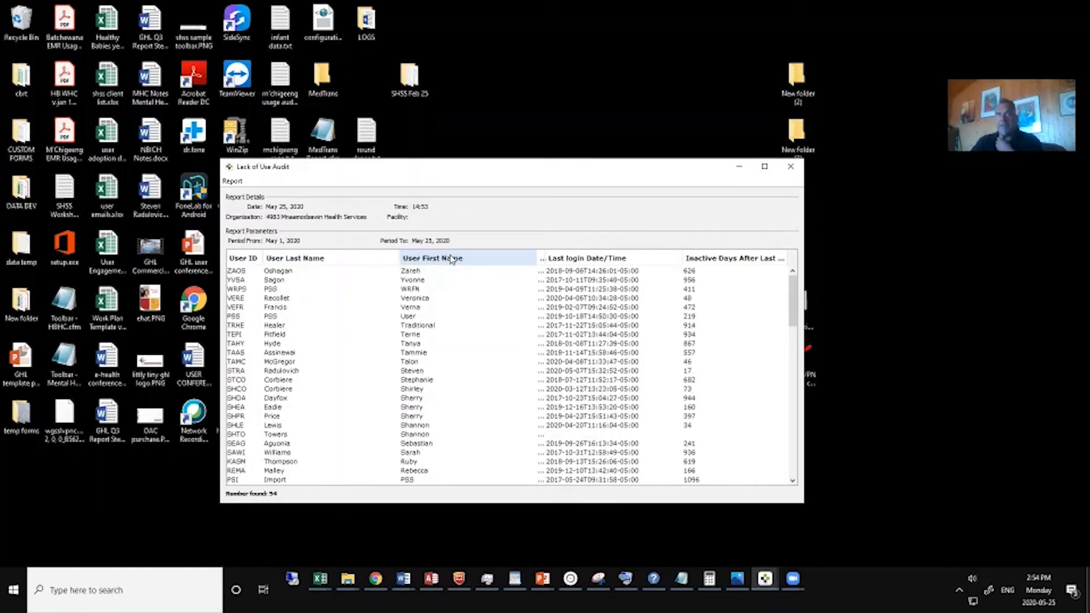
{"action": "left_click", "coordinate": [332, 260]}
{"action": "left_click", "coordinate": [332, 260]}
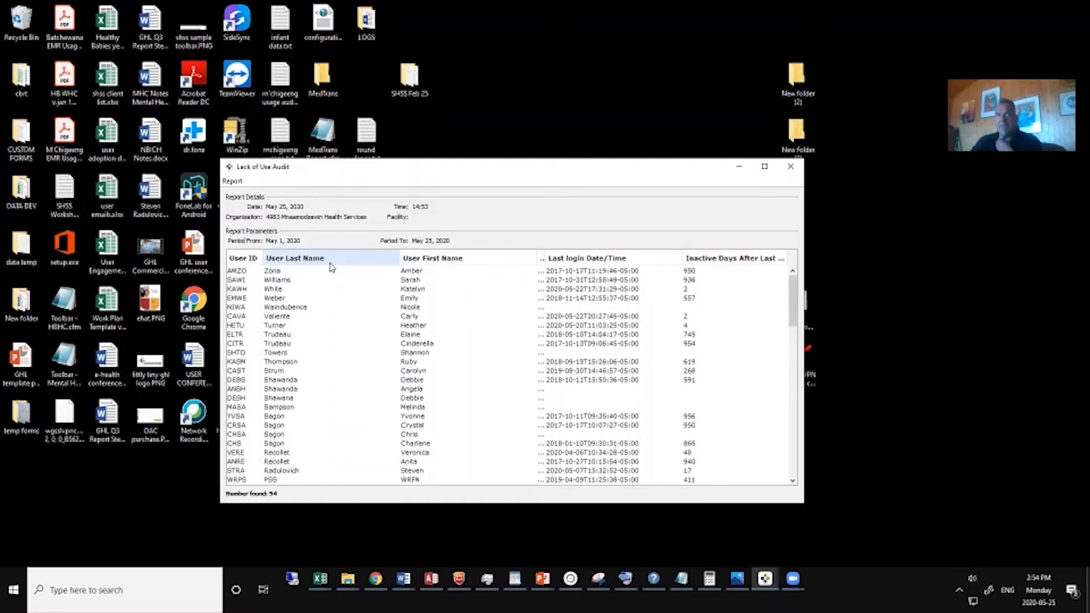
{"action": "left_click", "coordinate": [449, 261]}
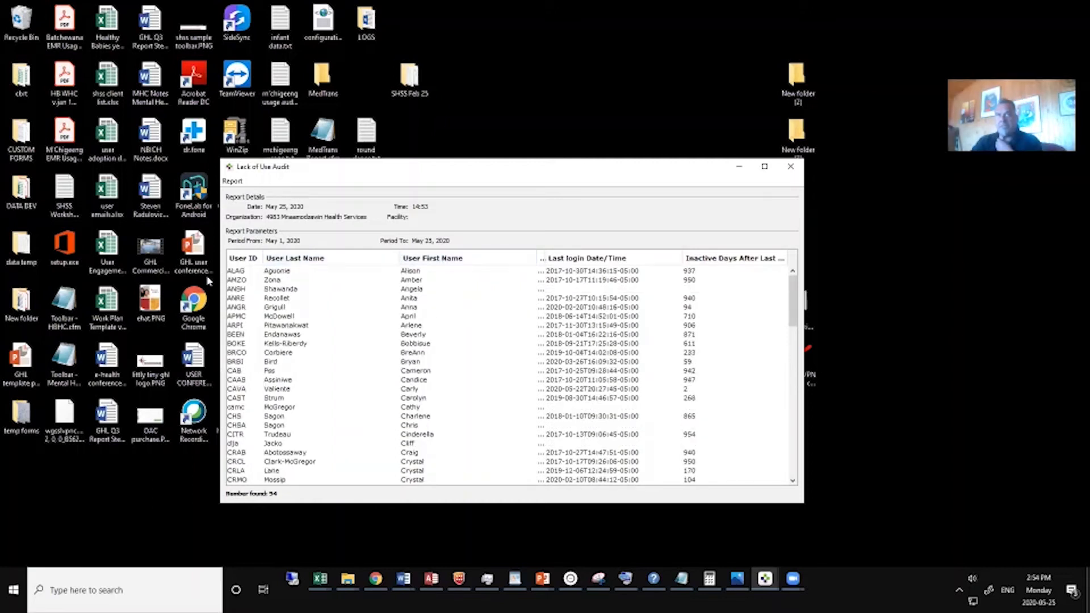
Sort the audit list by last login date with the most recent first, and widen the report window.
{"action": "left_click", "coordinate": [584, 259]}
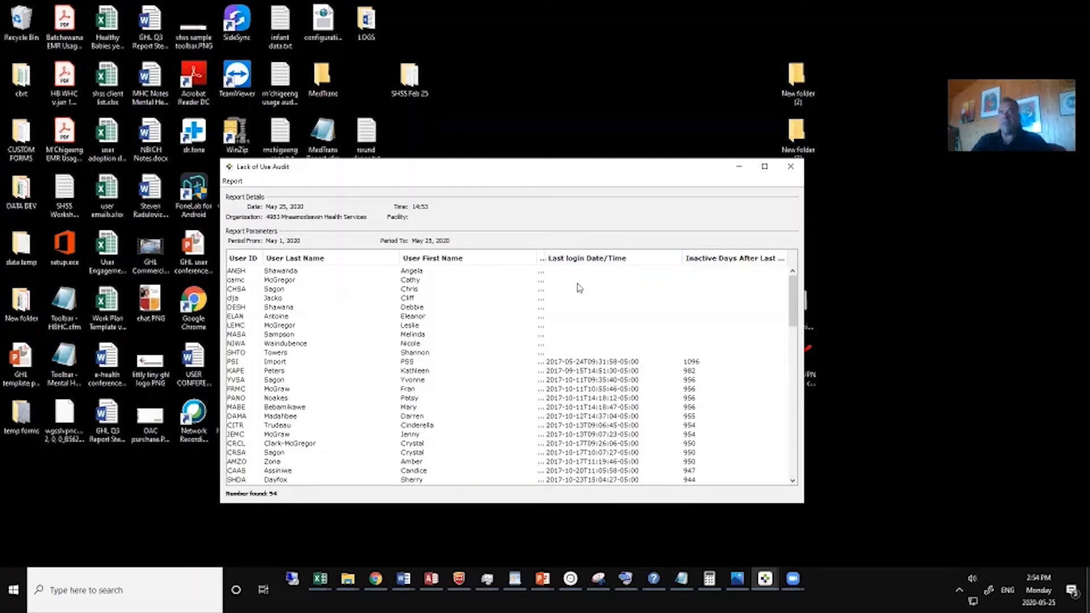
{"action": "left_click", "coordinate": [580, 258]}
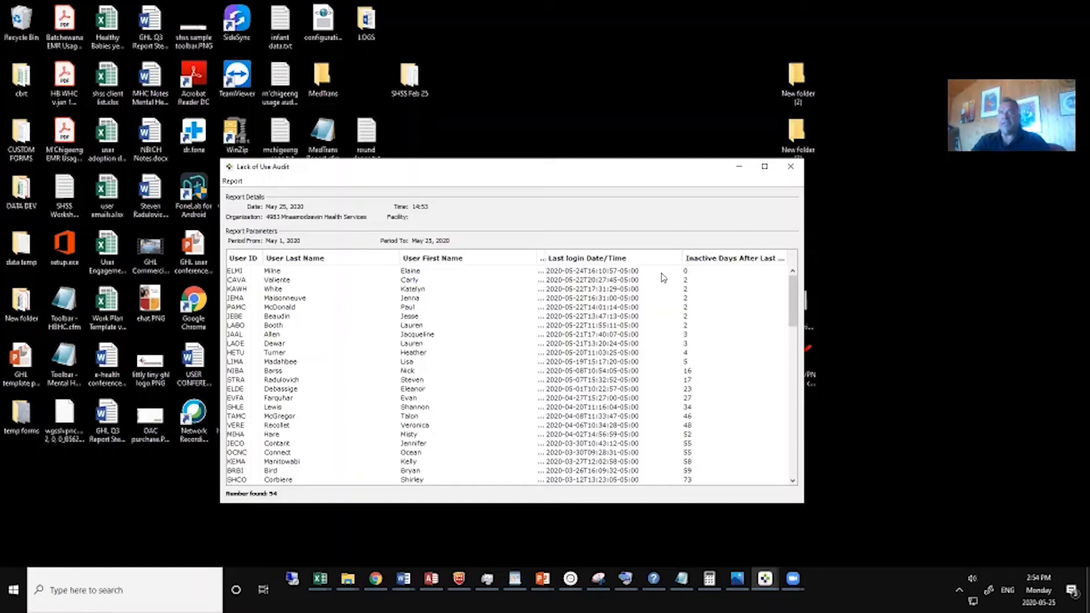
{"action": "left_click_drag", "start_coordinate": [549, 170], "coordinate": [462, 169]}
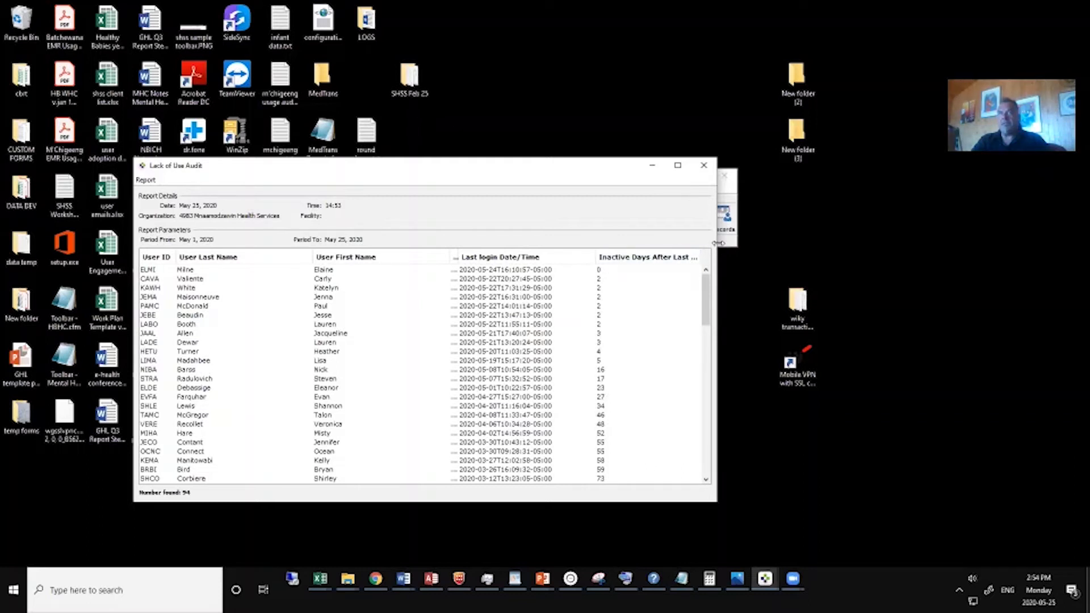
{"action": "left_click_drag", "start_coordinate": [718, 243], "coordinate": [800, 245]}
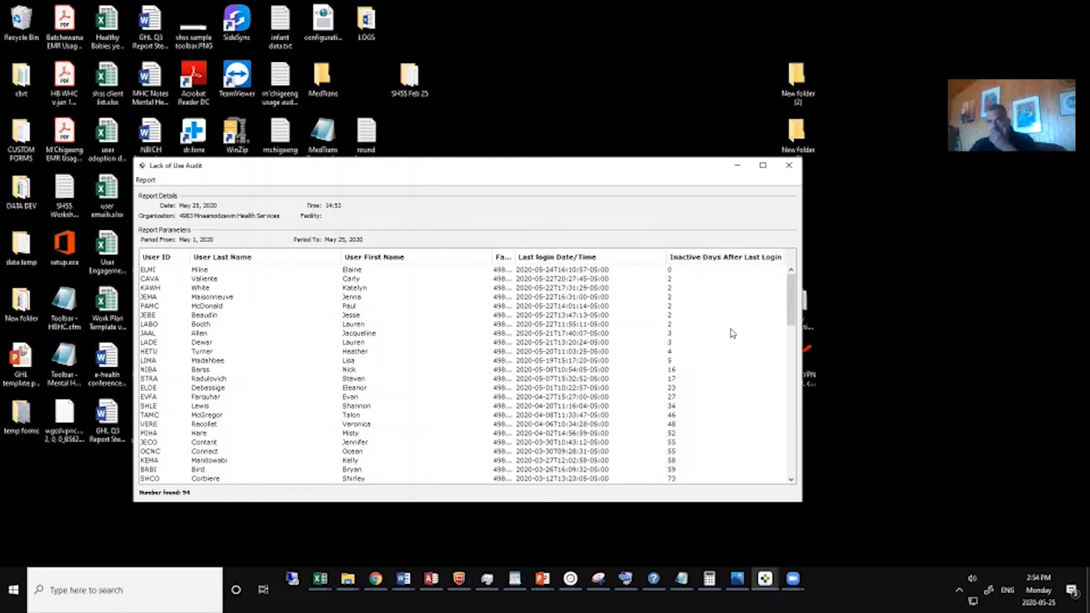
Sort the audit list by inactive days after last login, in ascending order.
{"action": "left_click", "coordinate": [713, 259]}
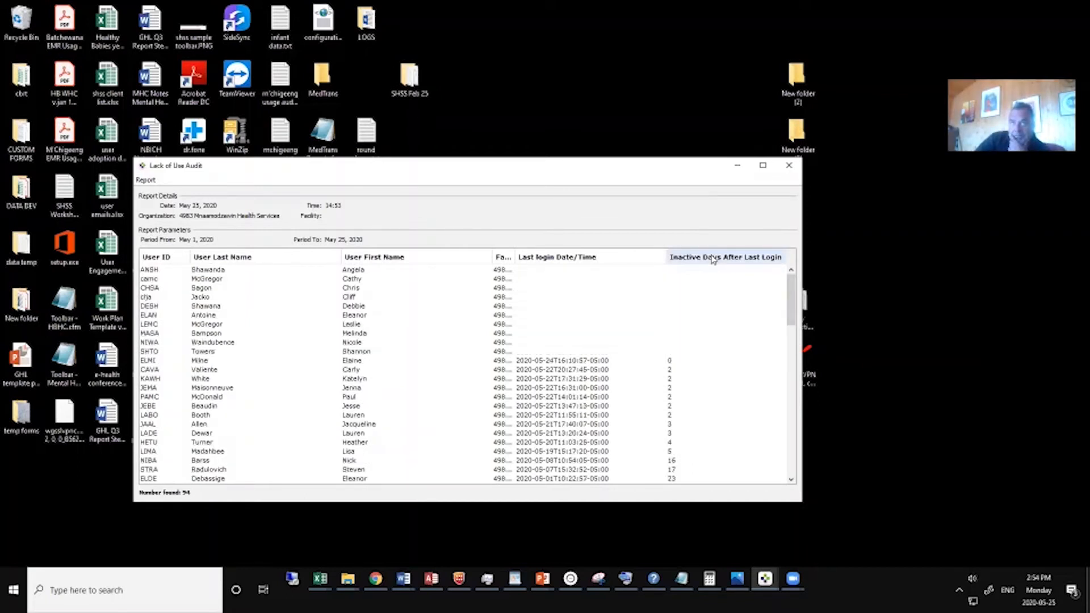
{"action": "left_click", "coordinate": [713, 258]}
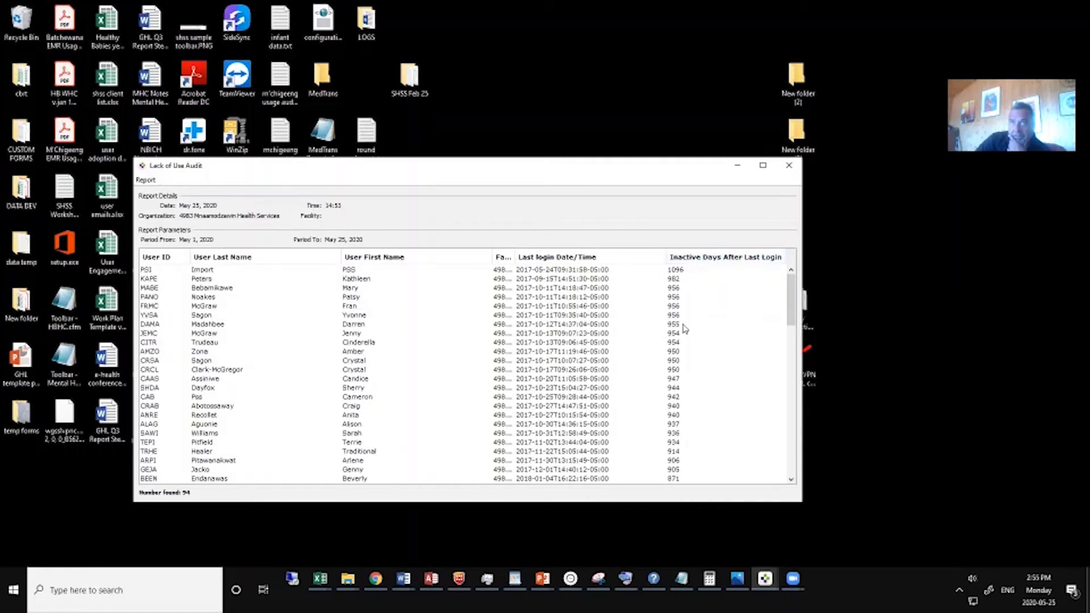
{"action": "left_click", "coordinate": [697, 259]}
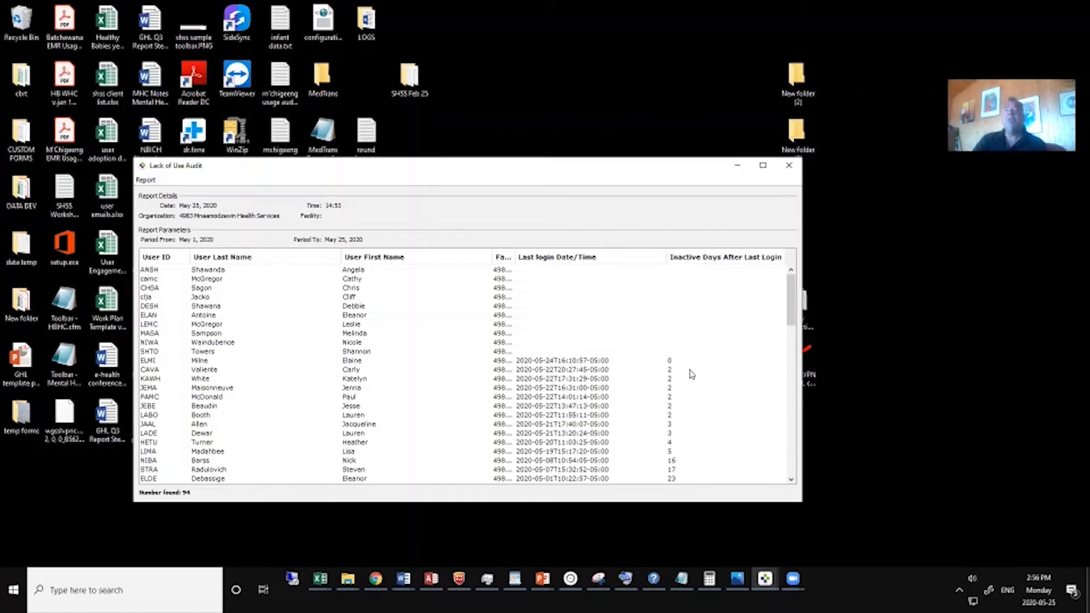
Examine the inactive days after last login for users throughout the audit list.
{"action": "scroll", "coordinate": [692, 397], "scroll_direction": "down", "scroll_amount": 1}
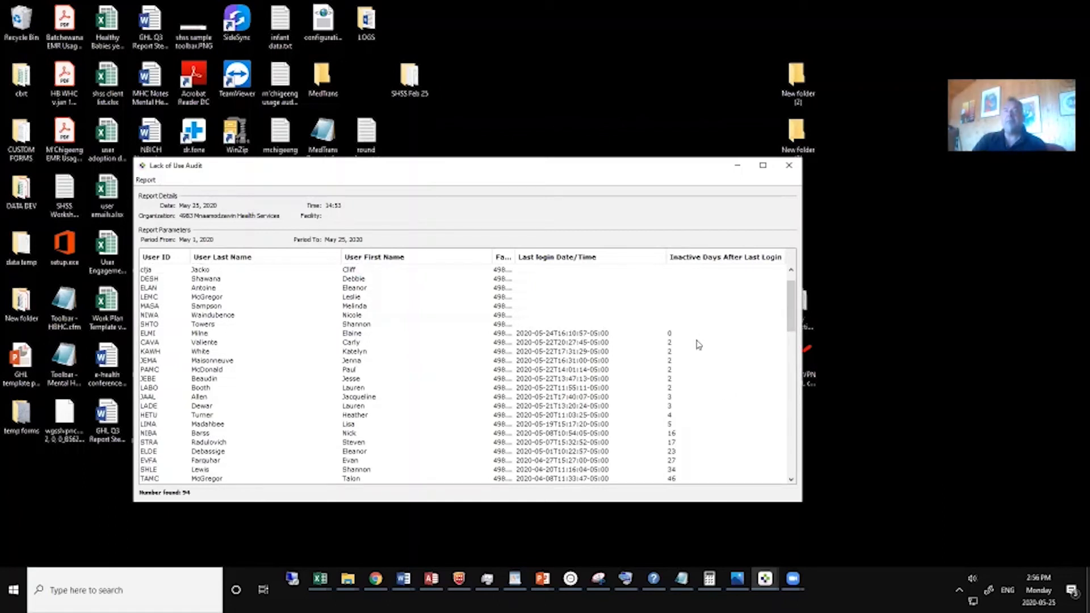
{"action": "scroll", "coordinate": [697, 355], "scroll_direction": "down", "scroll_amount": 1}
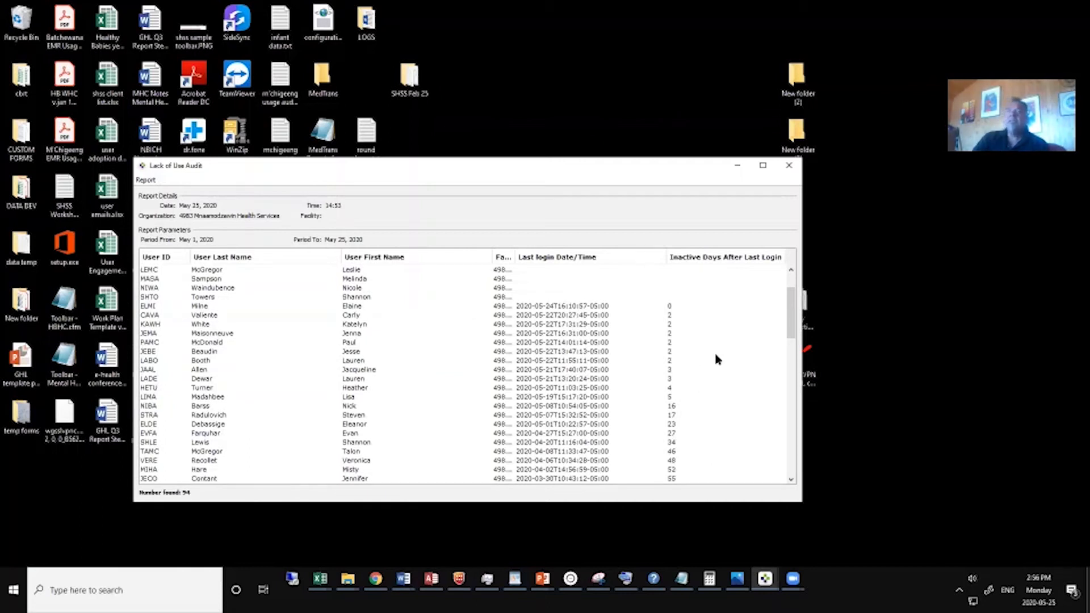
{"action": "scroll", "coordinate": [716, 359], "scroll_direction": "down", "scroll_amount": 1}
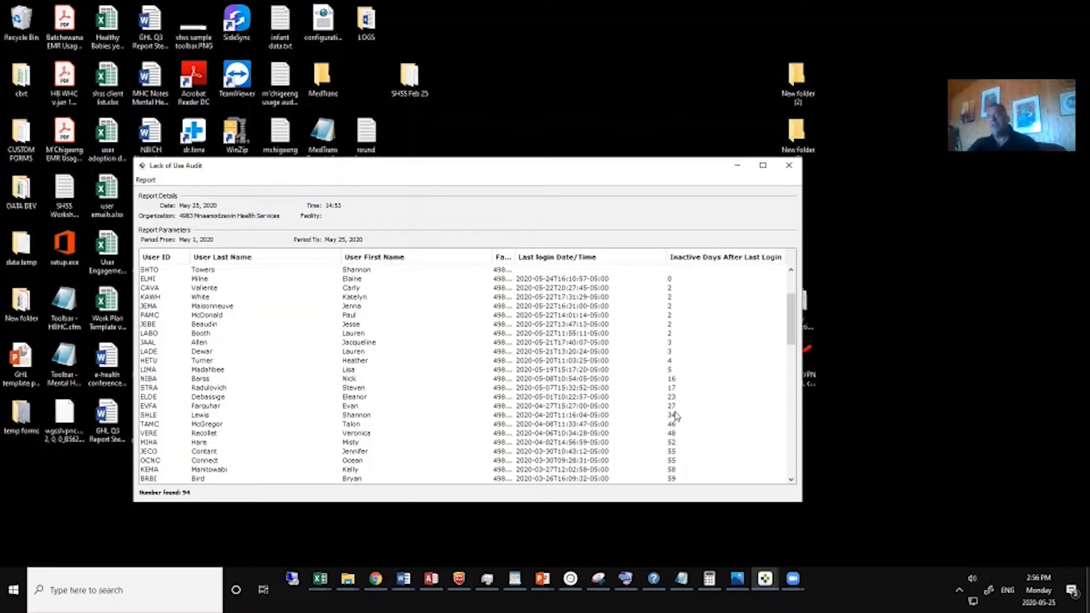
{"action": "scroll", "coordinate": [675, 416], "scroll_direction": "down", "scroll_amount": 2}
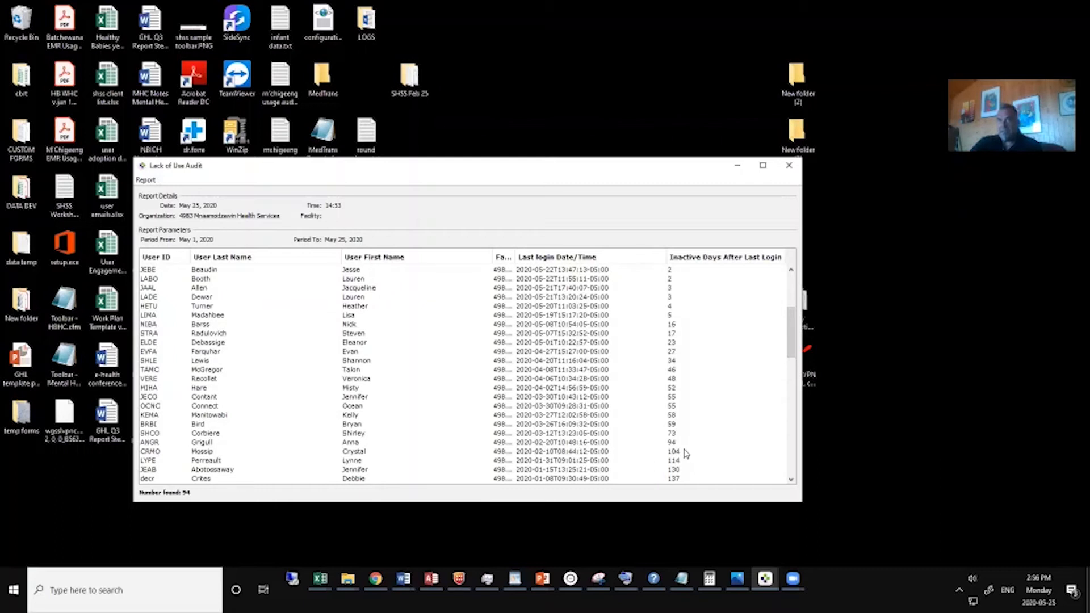
{"action": "scroll", "coordinate": [686, 448], "scroll_direction": "down", "scroll_amount": 4}
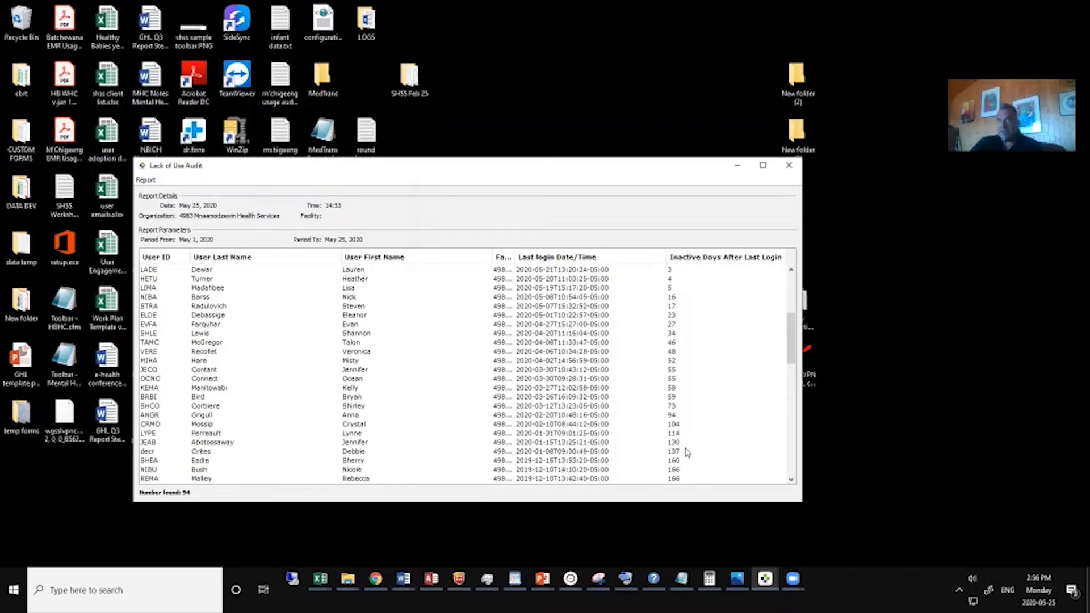
{"action": "scroll", "coordinate": [685, 435], "scroll_direction": "down", "scroll_amount": 12}
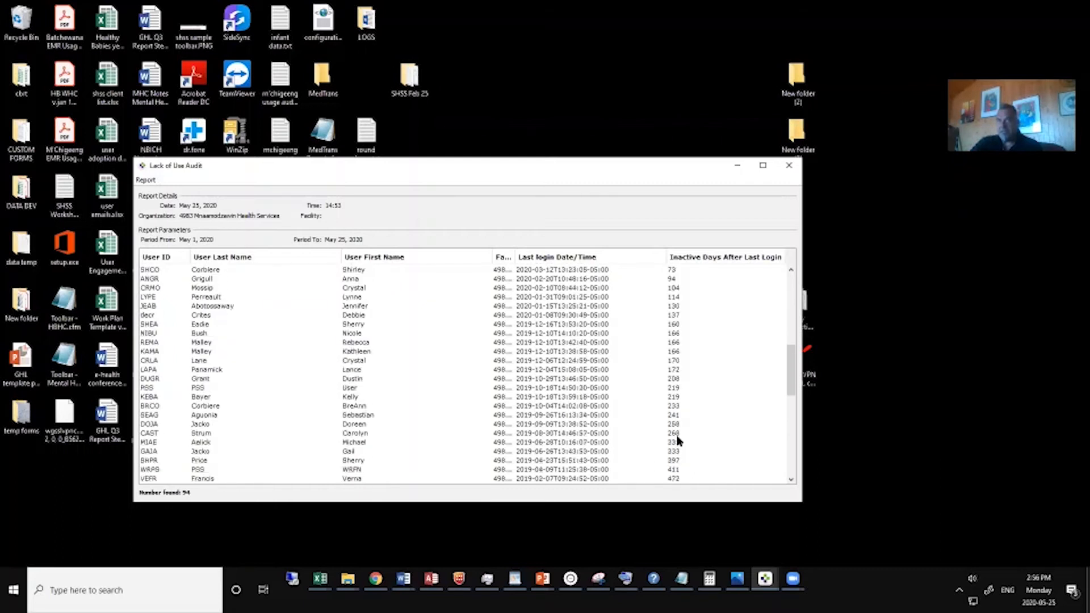
{"action": "scroll", "coordinate": [687, 440], "scroll_direction": "up", "scroll_amount": 10}
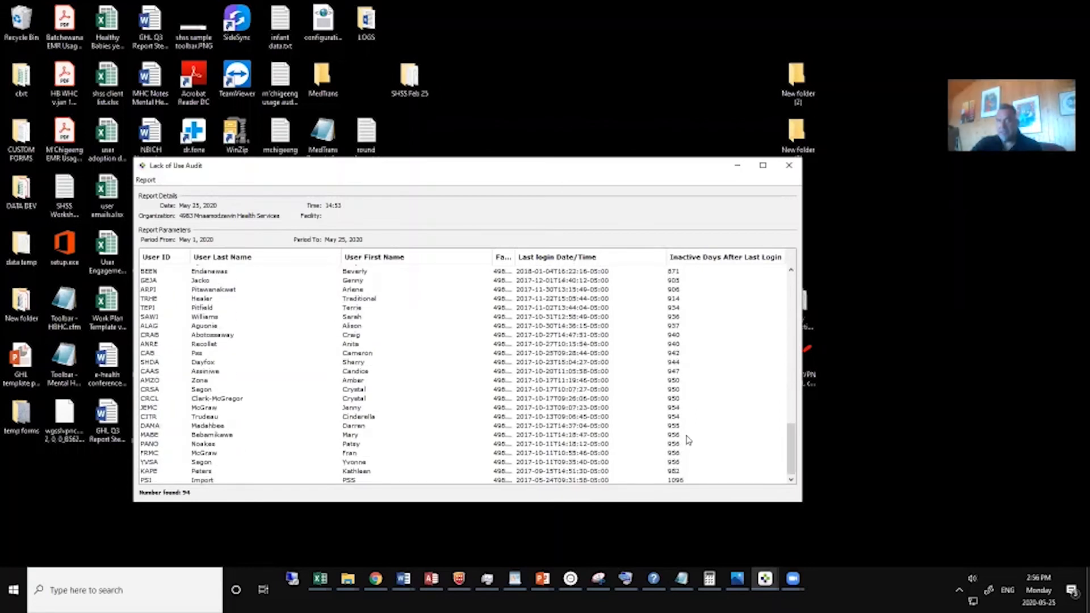
{"action": "scroll", "coordinate": [701, 426], "scroll_direction": "up", "scroll_amount": 10}
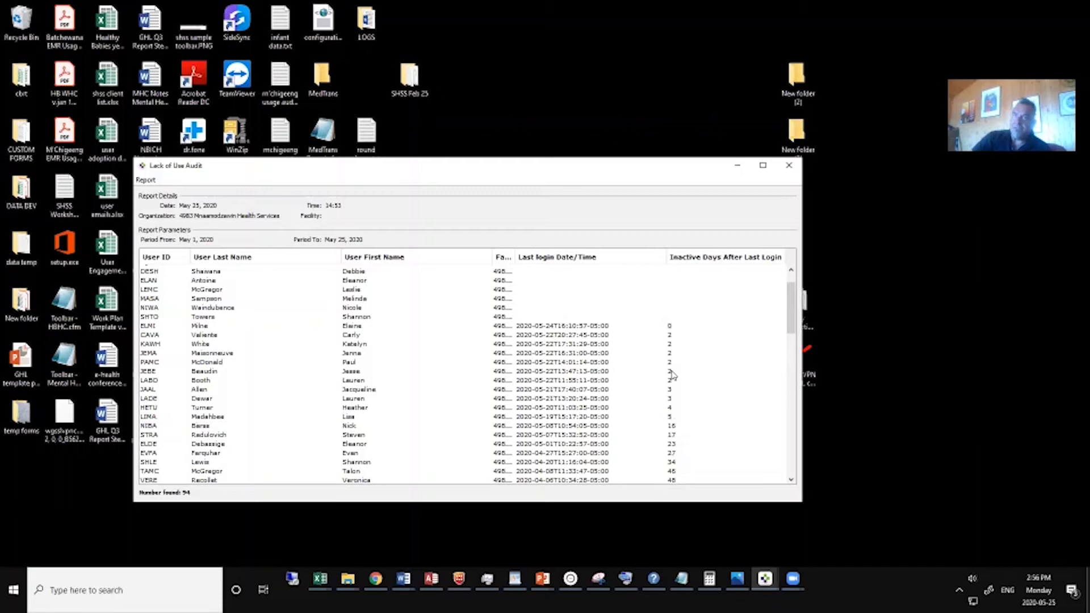
{"action": "left_click", "coordinate": [717, 258]}
{"action": "left_click", "coordinate": [717, 258]}
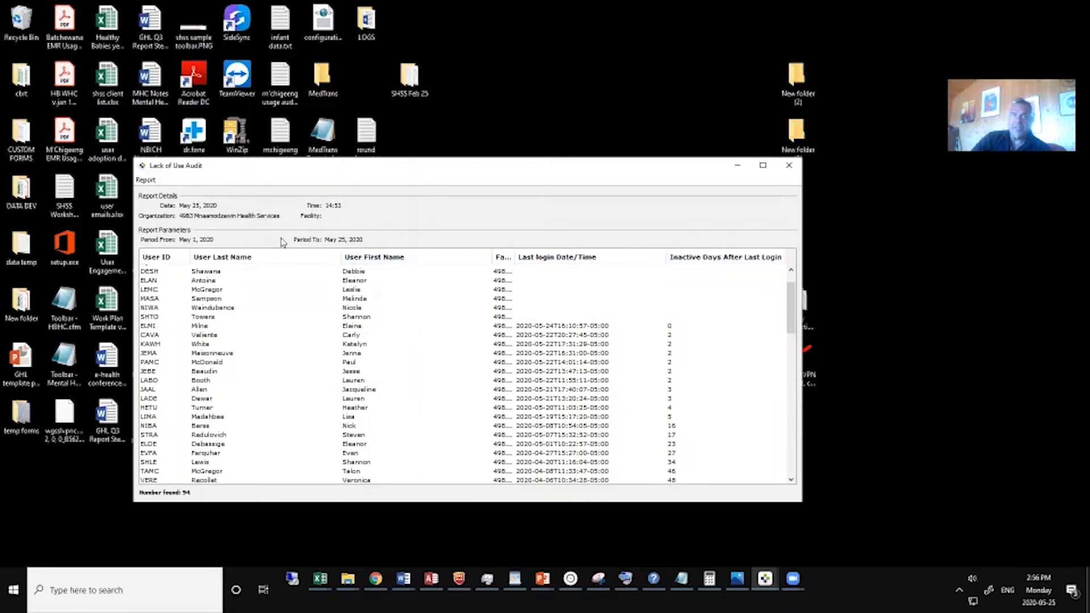
Export the Lack of Use Audit report in CSV format to the Desktop under the name "demo csv".
{"action": "left_click", "coordinate": [145, 180]}
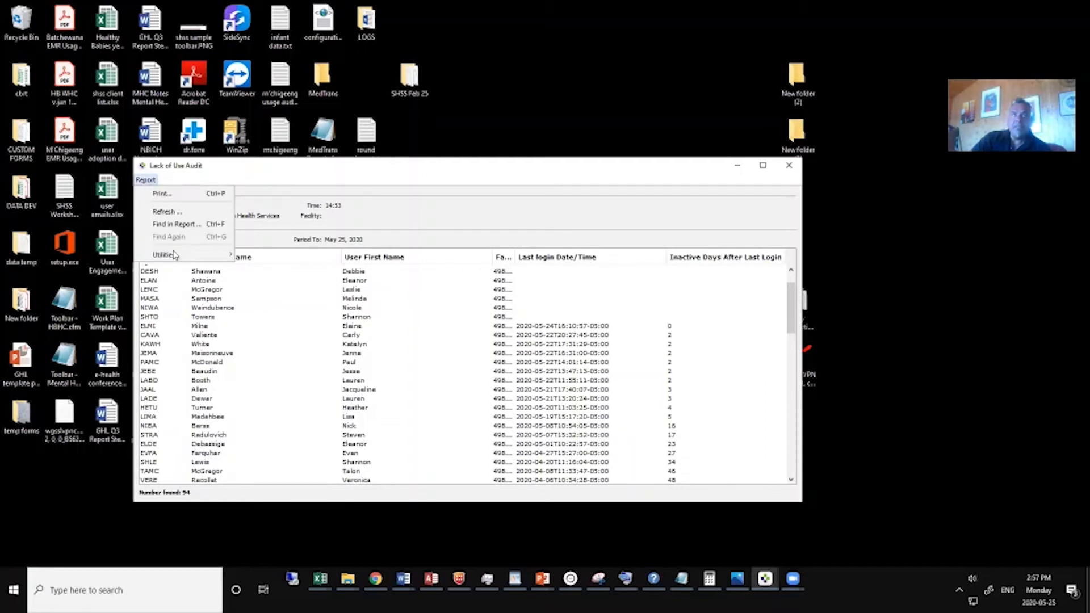
{"action": "mouse_move", "coordinate": [175, 260]}
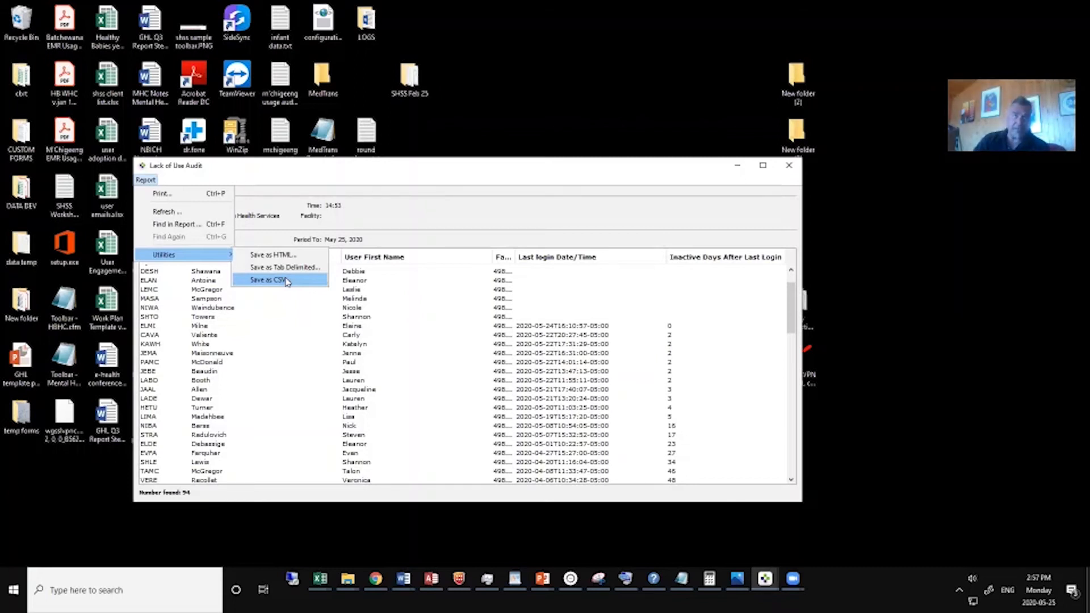
{"action": "left_click", "coordinate": [288, 280]}
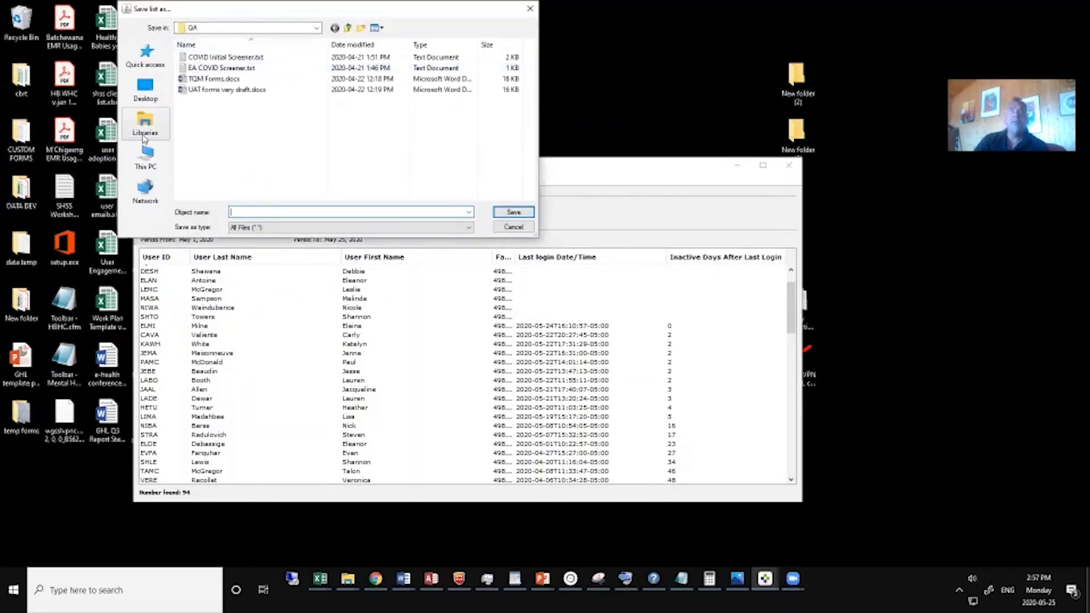
{"action": "left_click", "coordinate": [145, 94]}
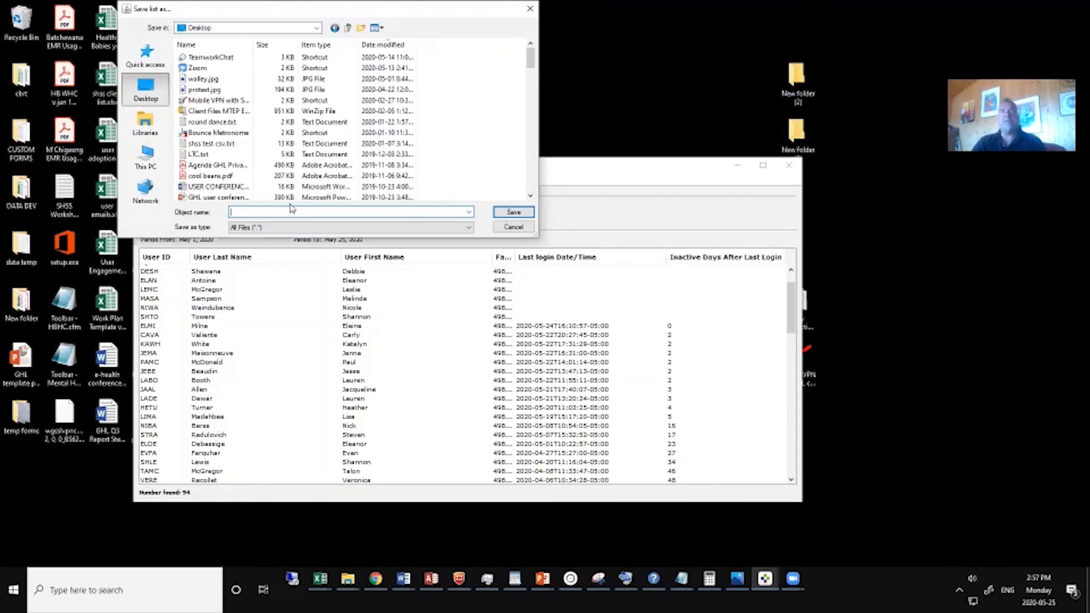
{"action": "type", "text": "de"}
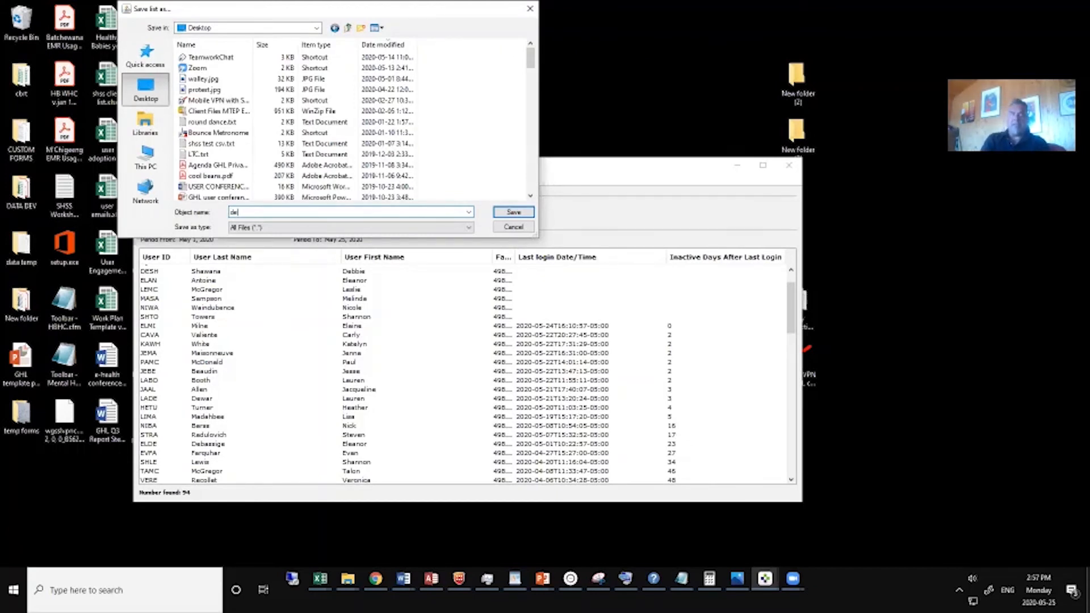
{"action": "type", "text": "mo csv"}
{"action": "key", "text": "BackSpace"}
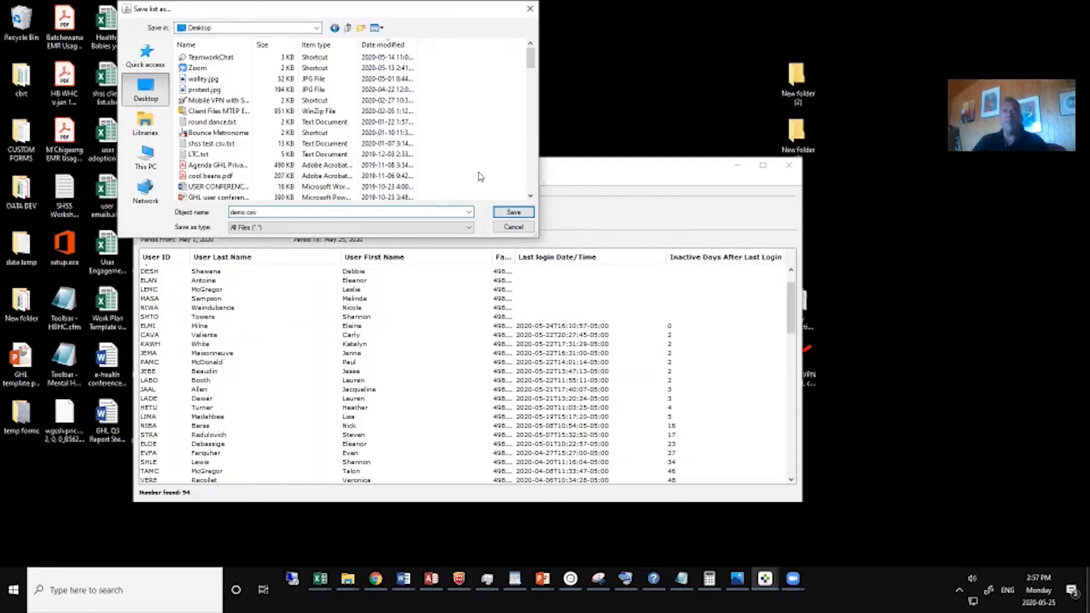
{"action": "left_click", "coordinate": [514, 213]}
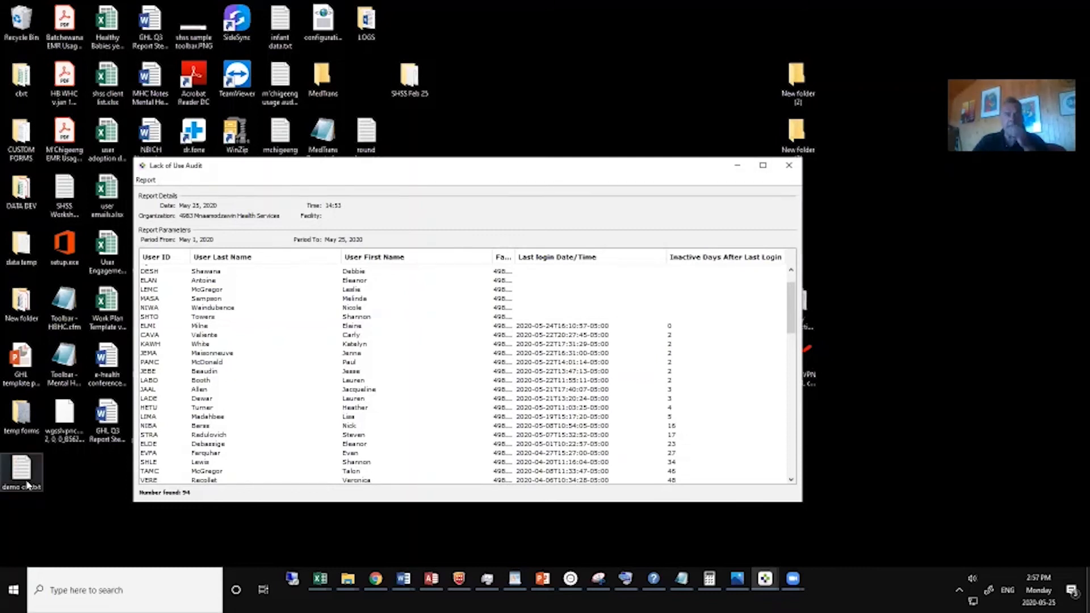
Switch to Excel and open the exported demo csv.txt file from the desktop in it.
{"action": "left_click", "coordinate": [321, 582]}
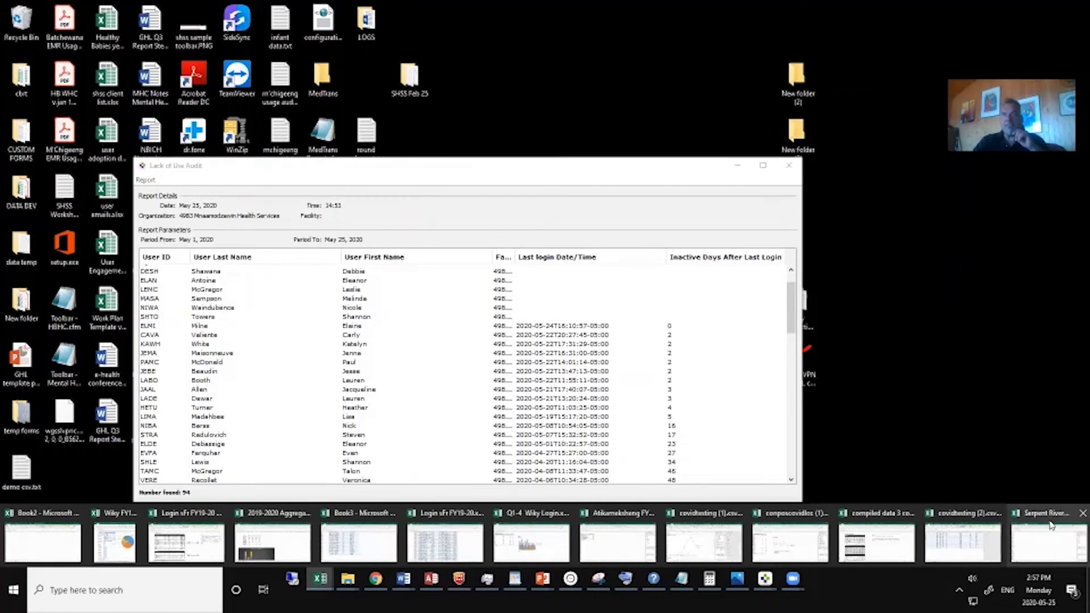
{"action": "left_click", "coordinate": [1051, 524]}
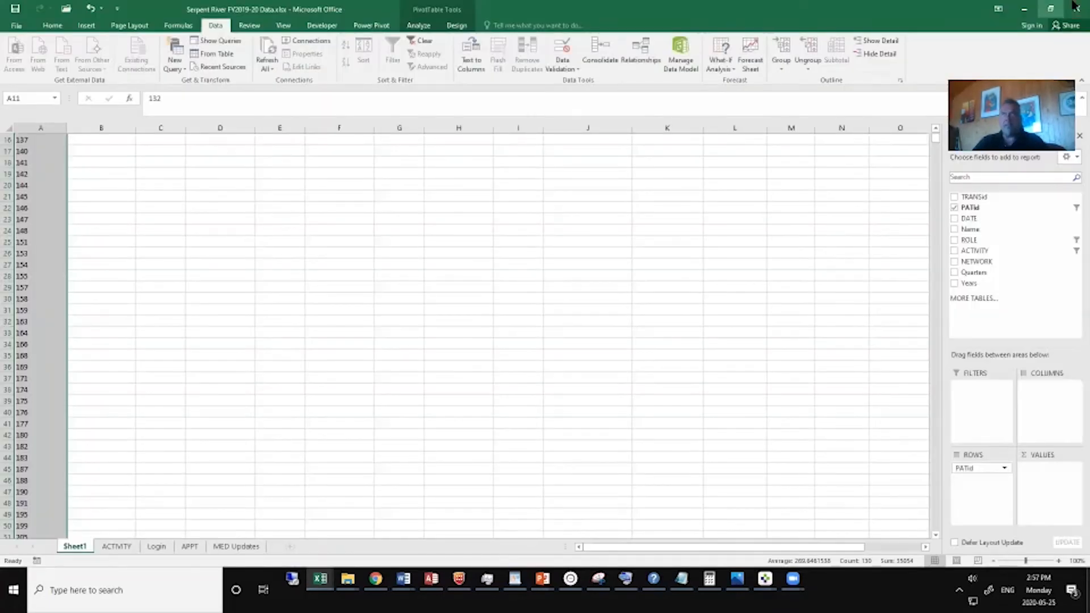
{"action": "left_click", "coordinate": [1050, 9]}
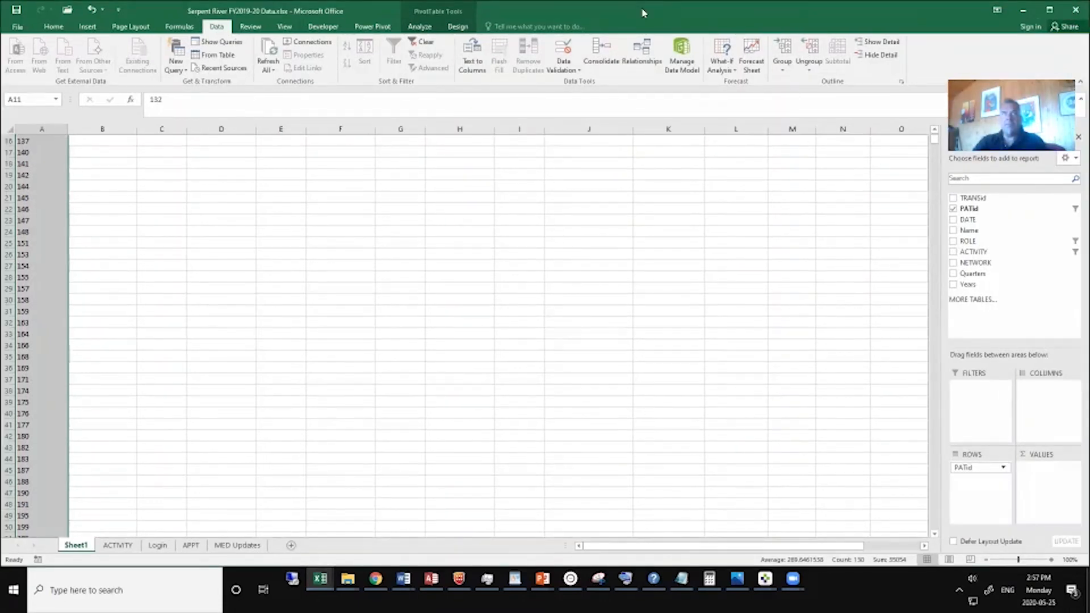
{"action": "left_click", "coordinate": [1049, 9]}
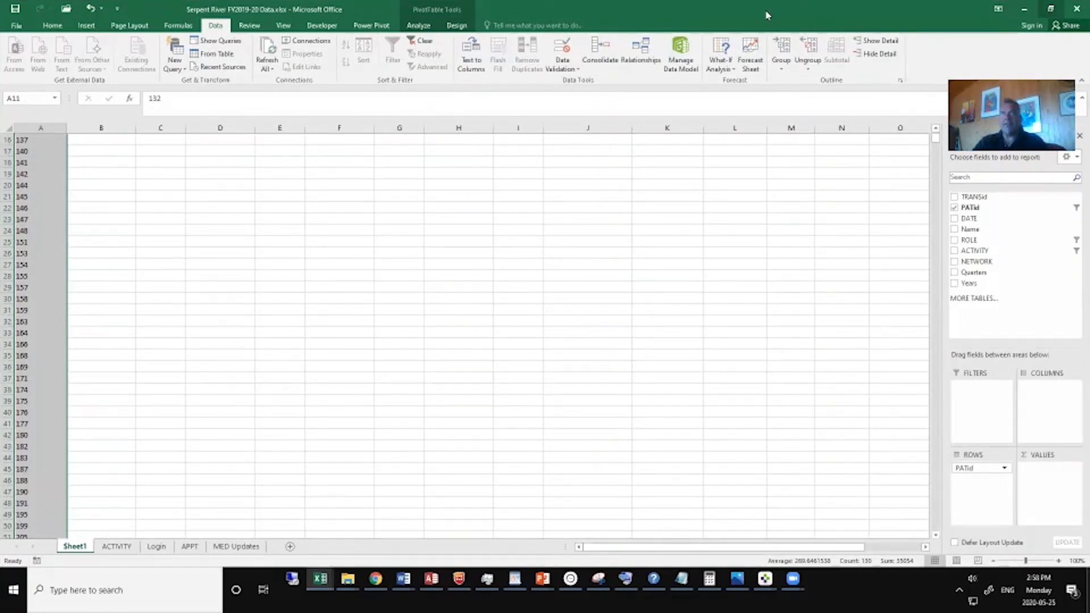
{"action": "double_click", "coordinate": [929, 22]}
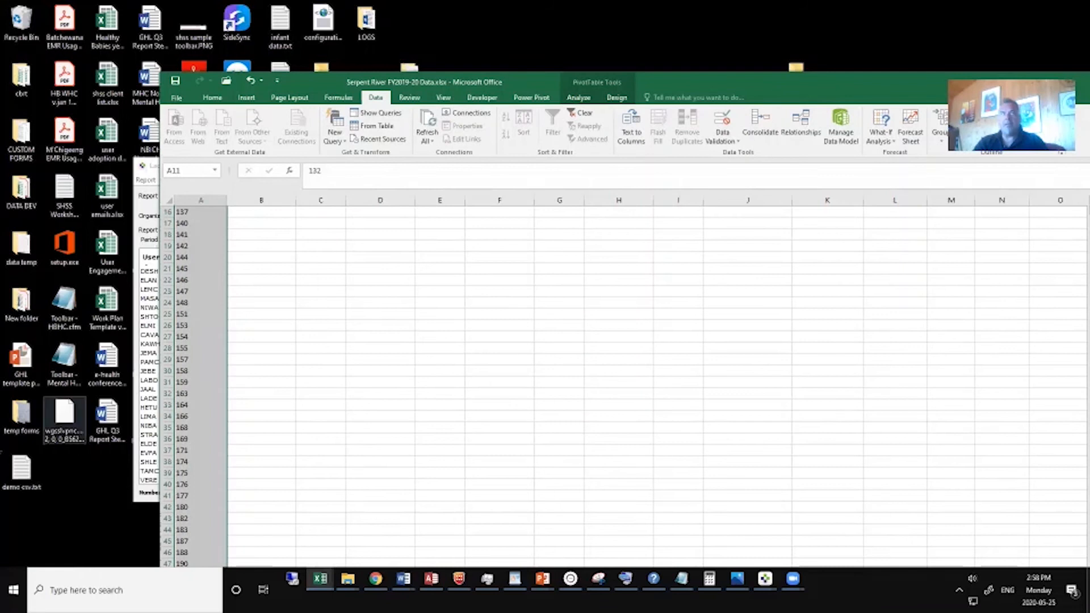
{"action": "left_click_drag", "start_coordinate": [26, 472], "coordinate": [410, 371]}
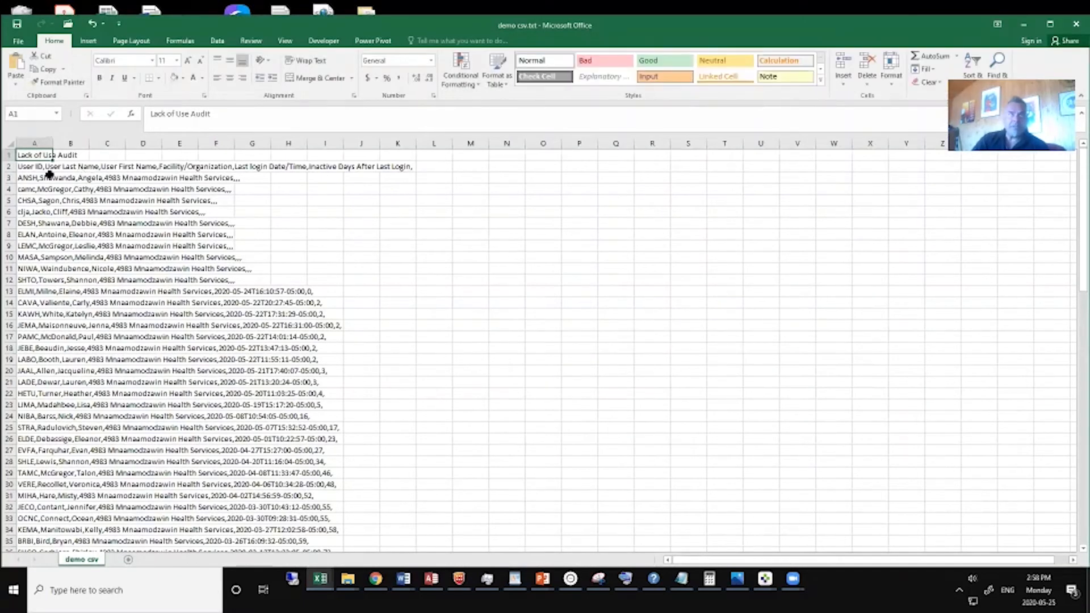
Delete the "Lack of Use Audit" title row from the demo csv sheet and fit column A to its contents.
{"action": "left_click", "coordinate": [9, 153]}
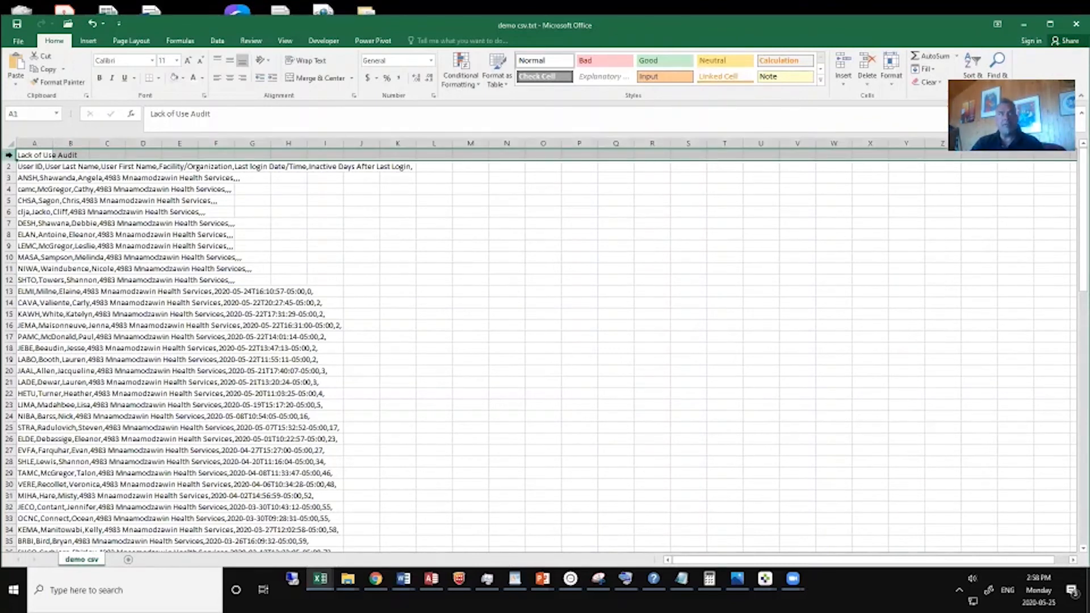
{"action": "right_click", "coordinate": [9, 159]}
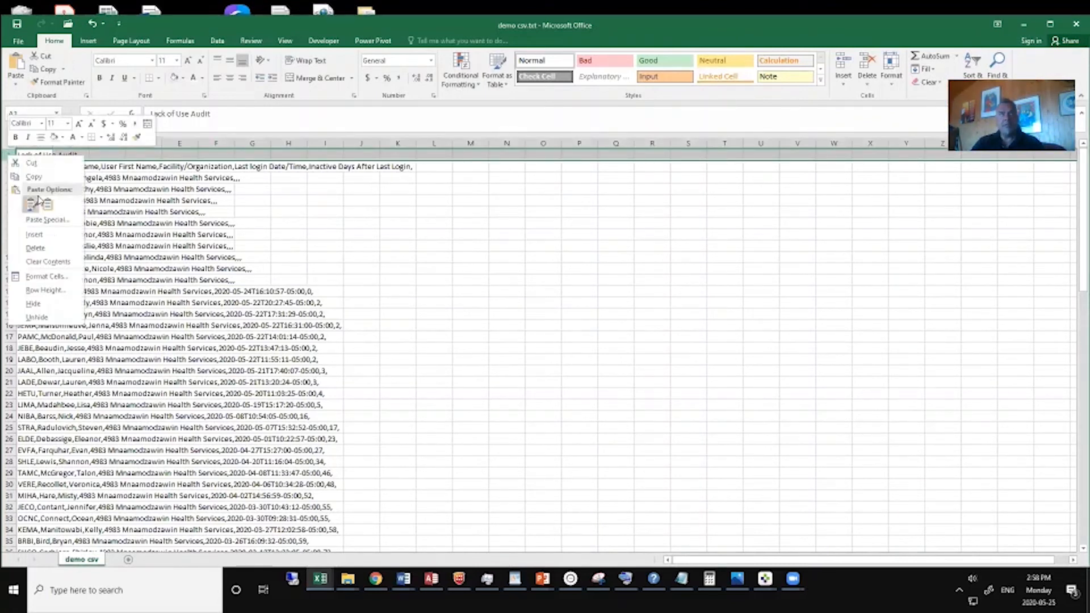
{"action": "left_click", "coordinate": [36, 248]}
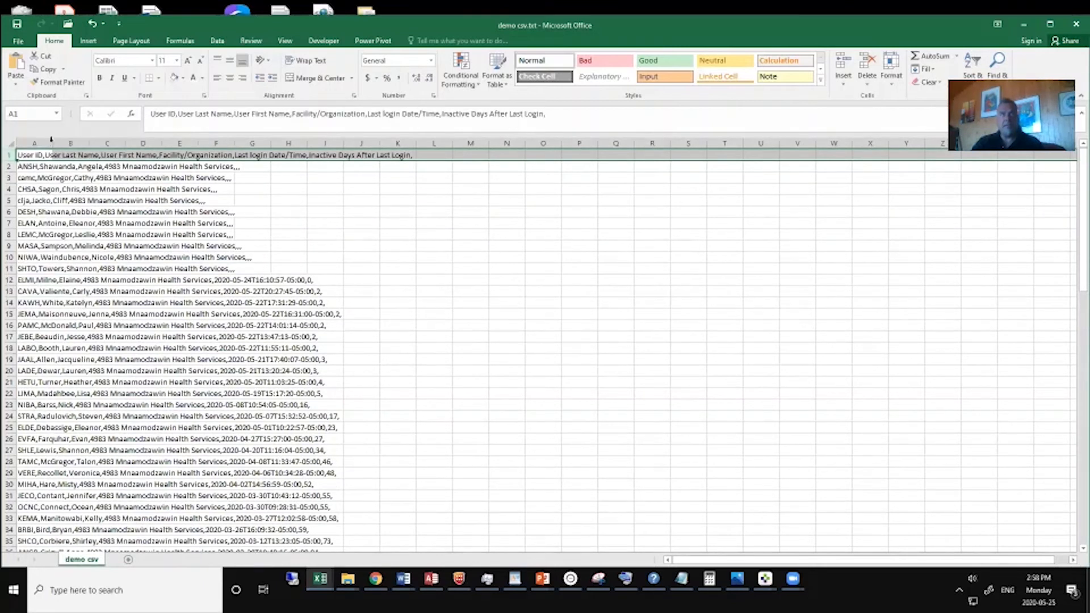
{"action": "double_click", "coordinate": [51, 139]}
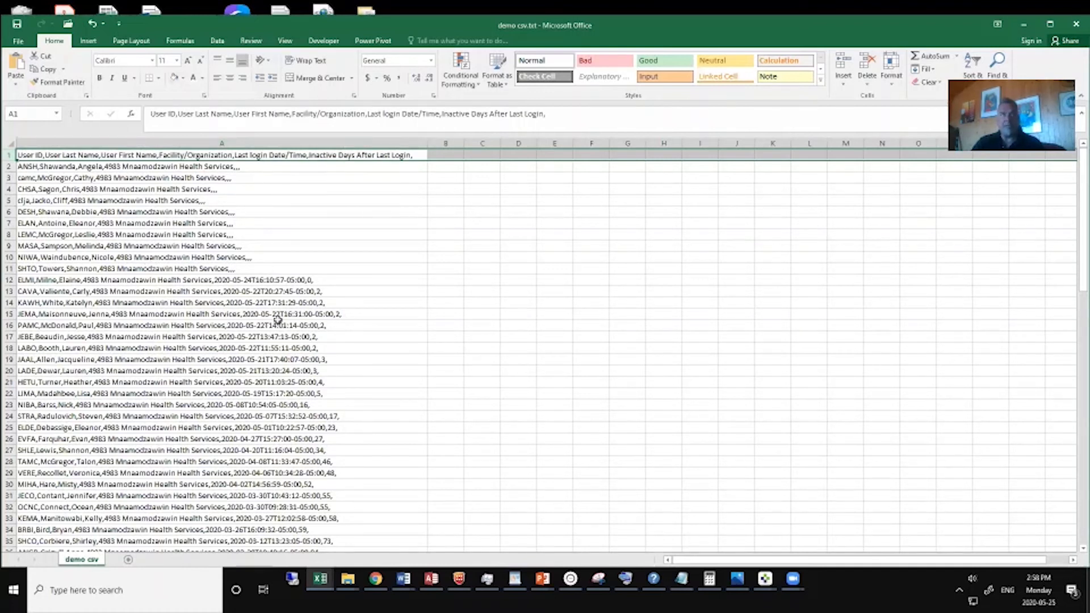
Add a new worksheet and start a text import of demo csv.txt from the Desktop into it.
{"action": "left_click", "coordinate": [129, 560]}
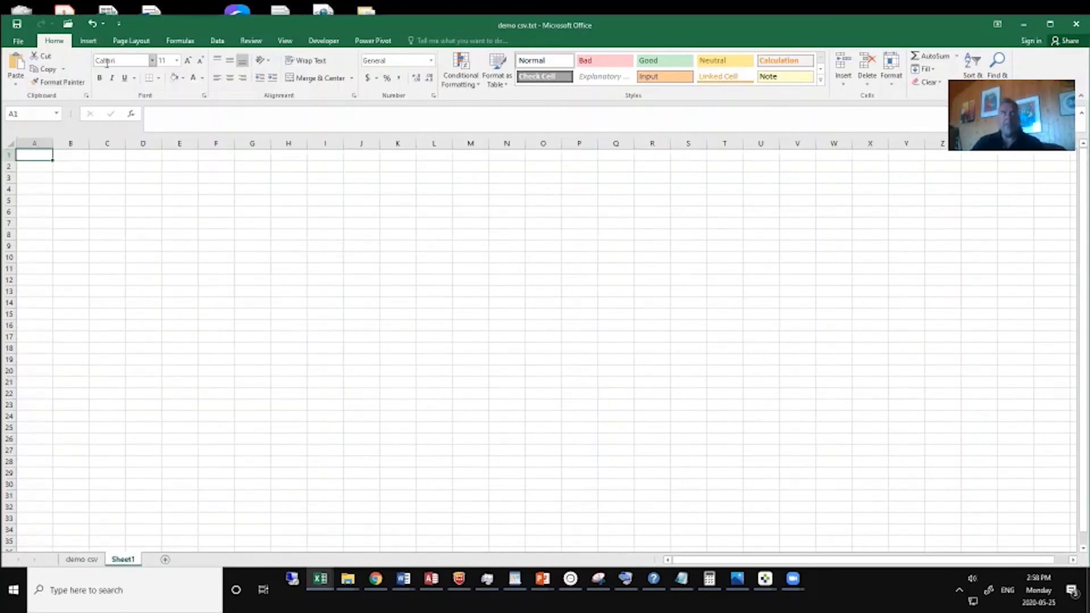
{"action": "left_click", "coordinate": [88, 40]}
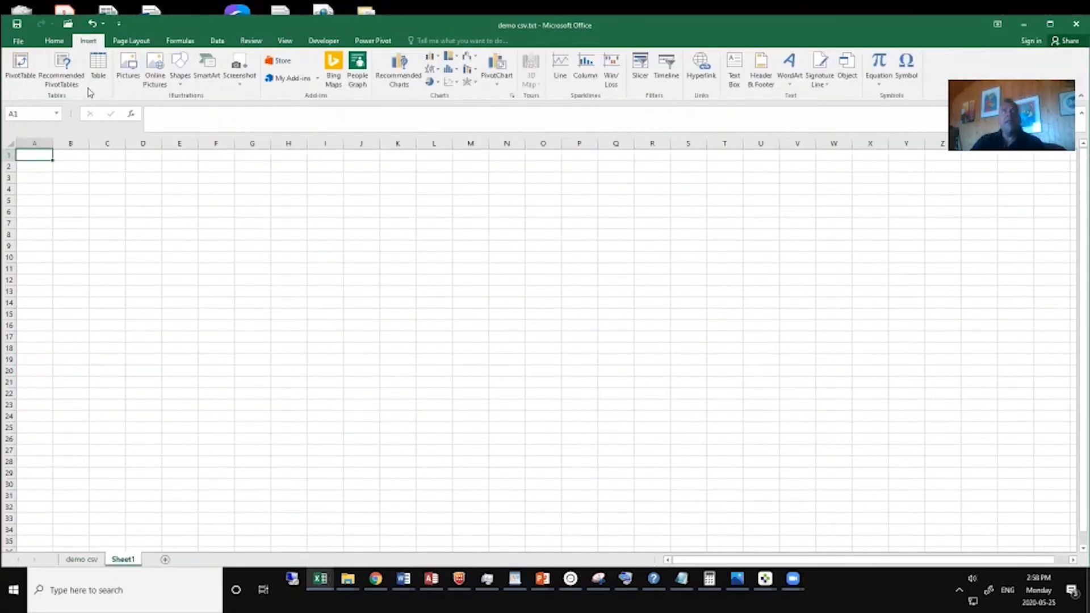
{"action": "left_click", "coordinate": [219, 42]}
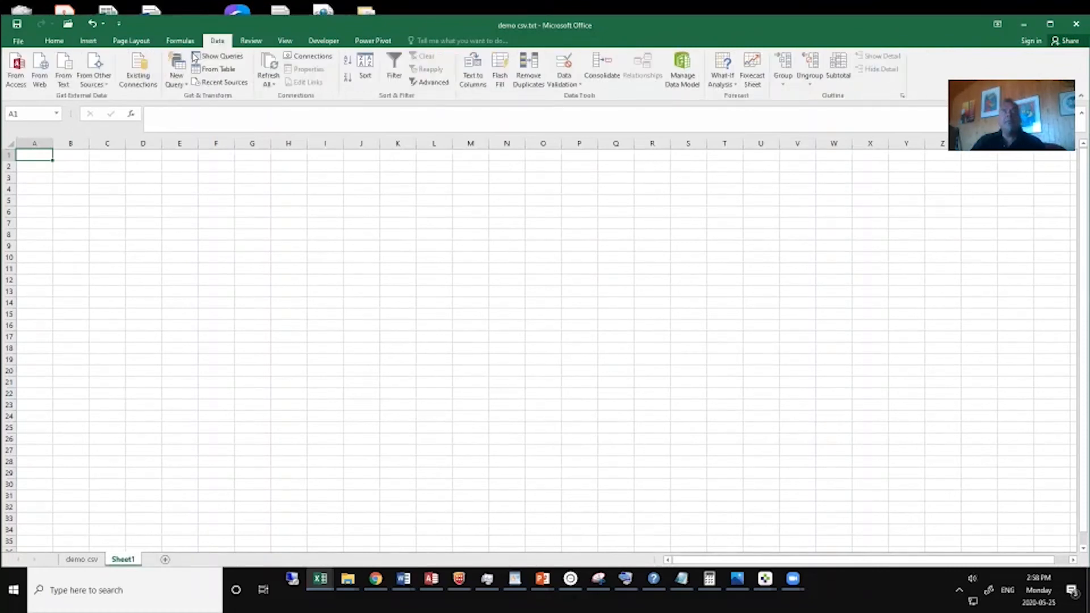
{"action": "left_click", "coordinate": [65, 75]}
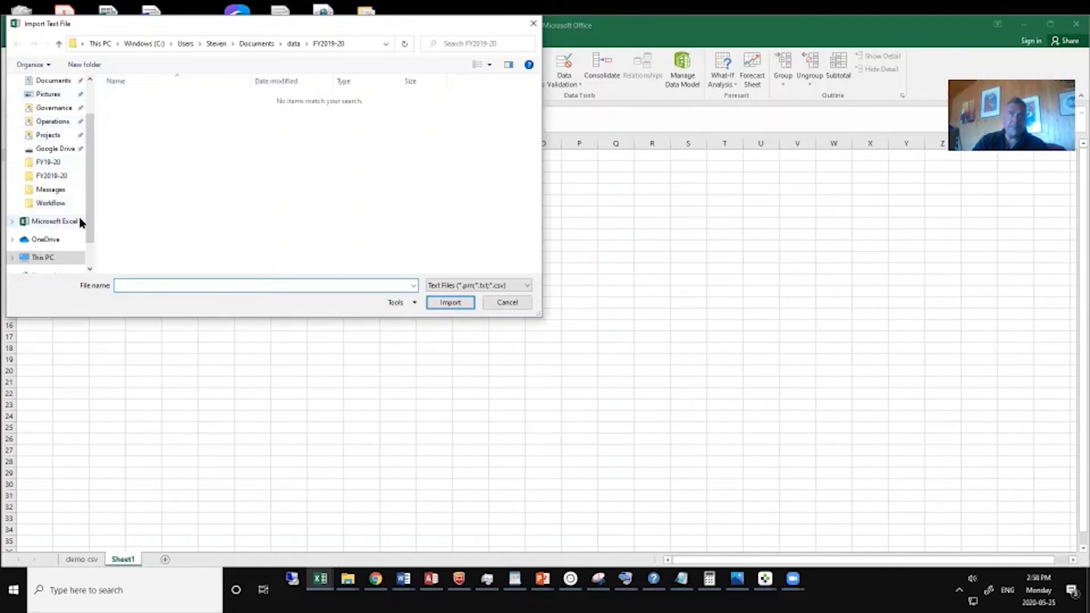
{"action": "left_click_drag", "start_coordinate": [90, 142], "coordinate": [90, 101]}
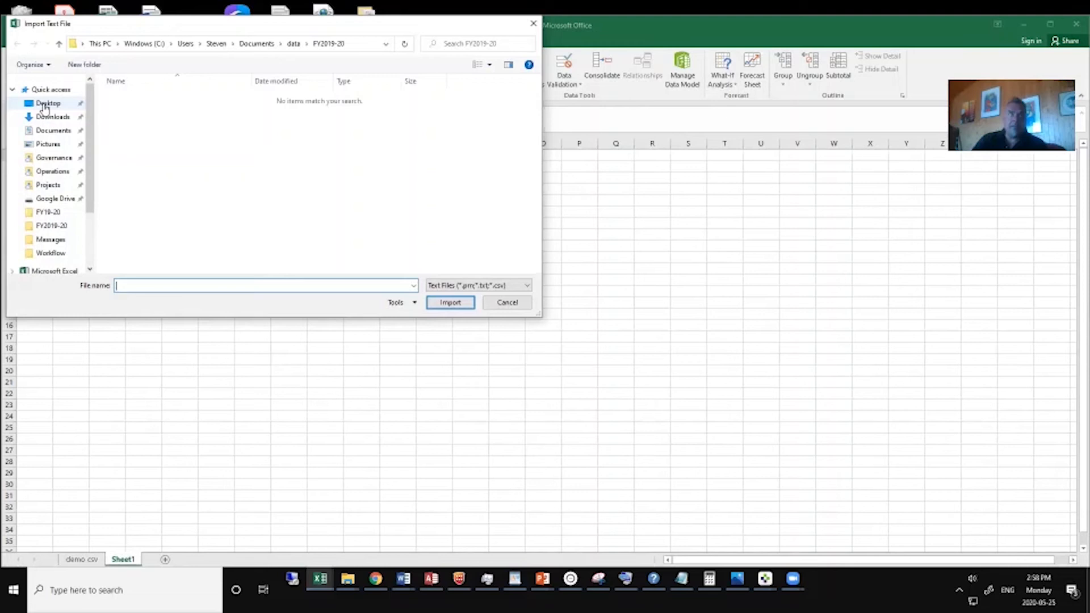
{"action": "left_click", "coordinate": [45, 106]}
{"action": "left_click_drag", "start_coordinate": [532, 124], "coordinate": [507, 245]}
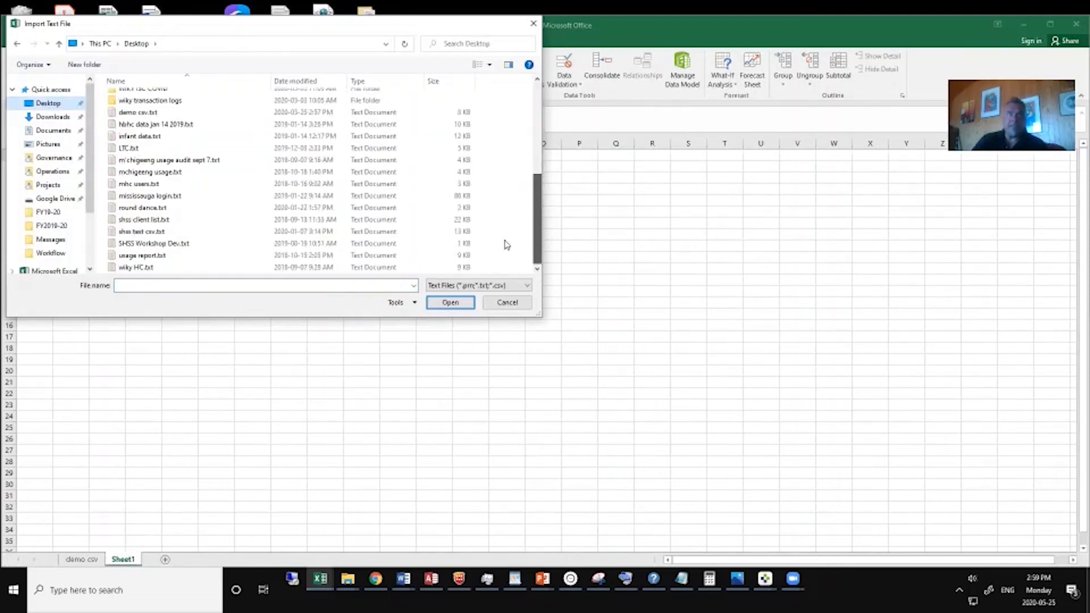
{"action": "left_click", "coordinate": [126, 113]}
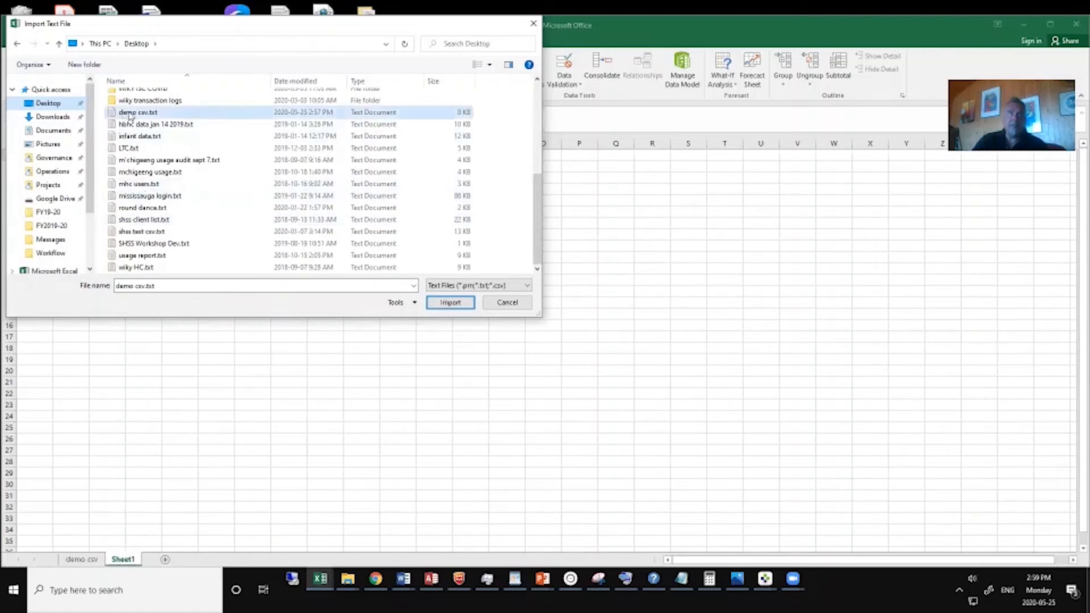
{"action": "left_click", "coordinate": [449, 303]}
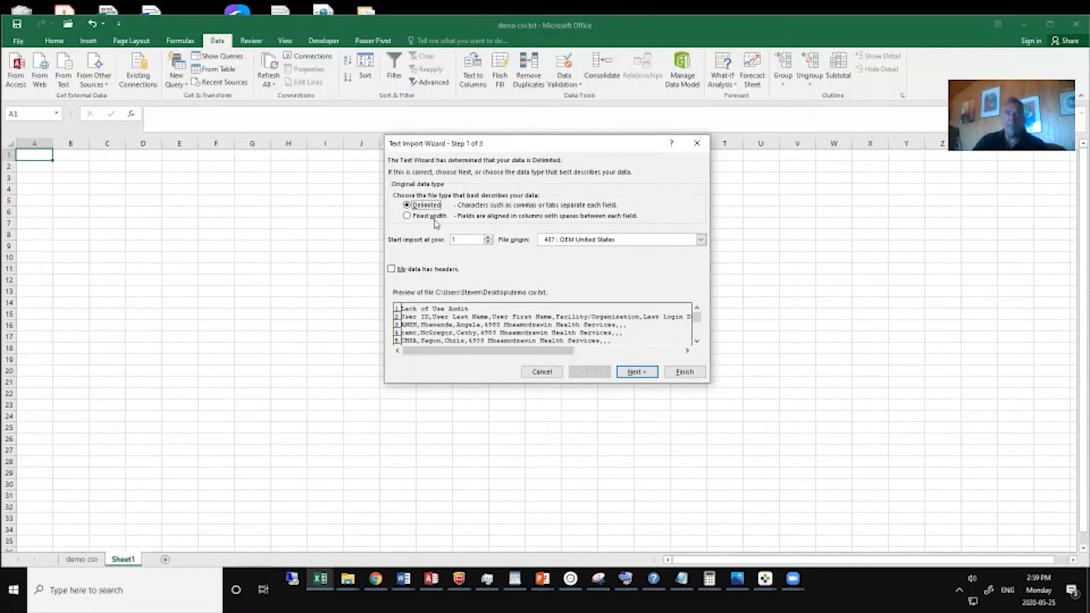
Import the text as comma-delimited data into the existing worksheet, starting at cell A1.
{"action": "left_click", "coordinate": [638, 372]}
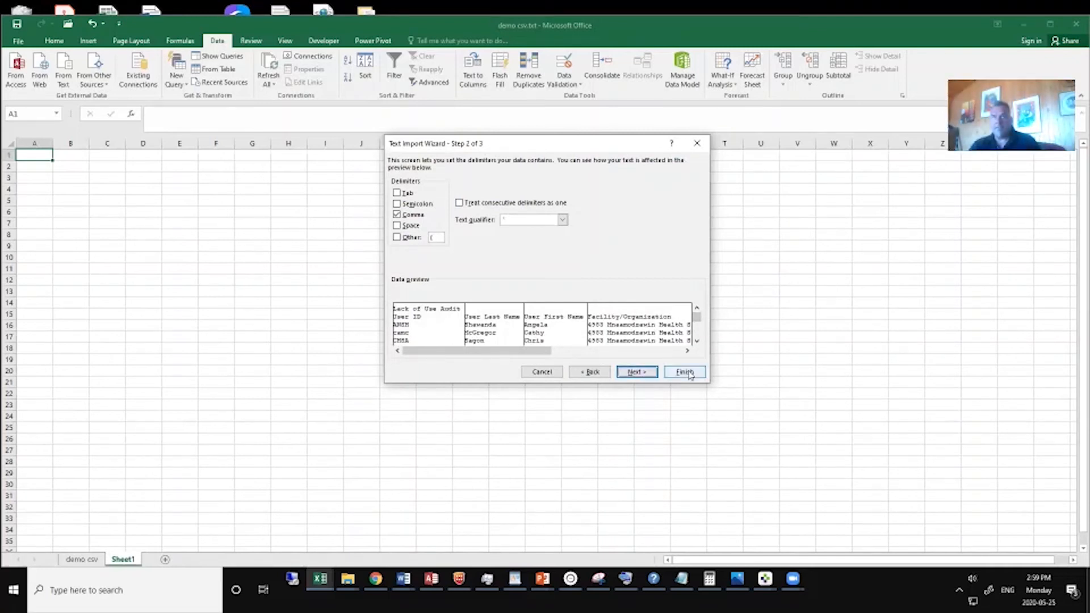
{"action": "left_click", "coordinate": [685, 372]}
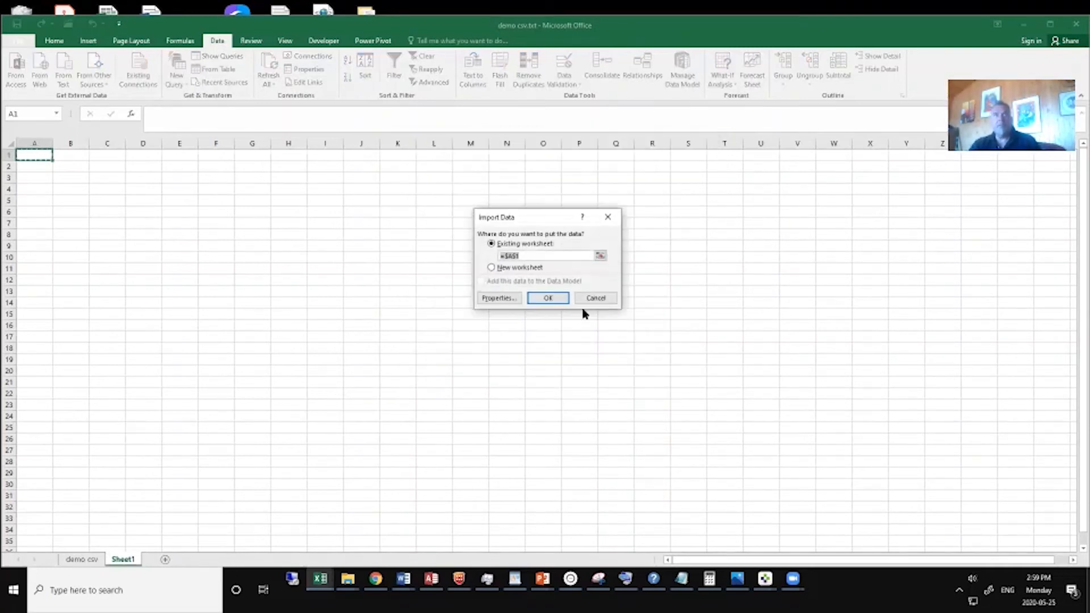
{"action": "left_click", "coordinate": [556, 299]}
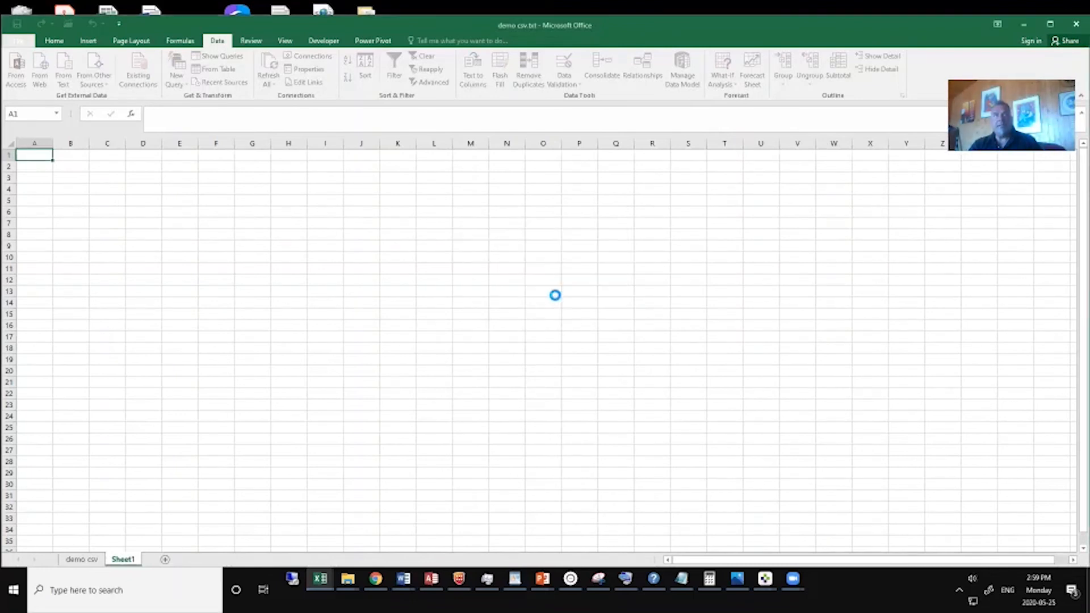
Insert two blank rows above the "Lack of Use Audit" title row in Sheet1.
{"action": "left_click", "coordinate": [8, 155]}
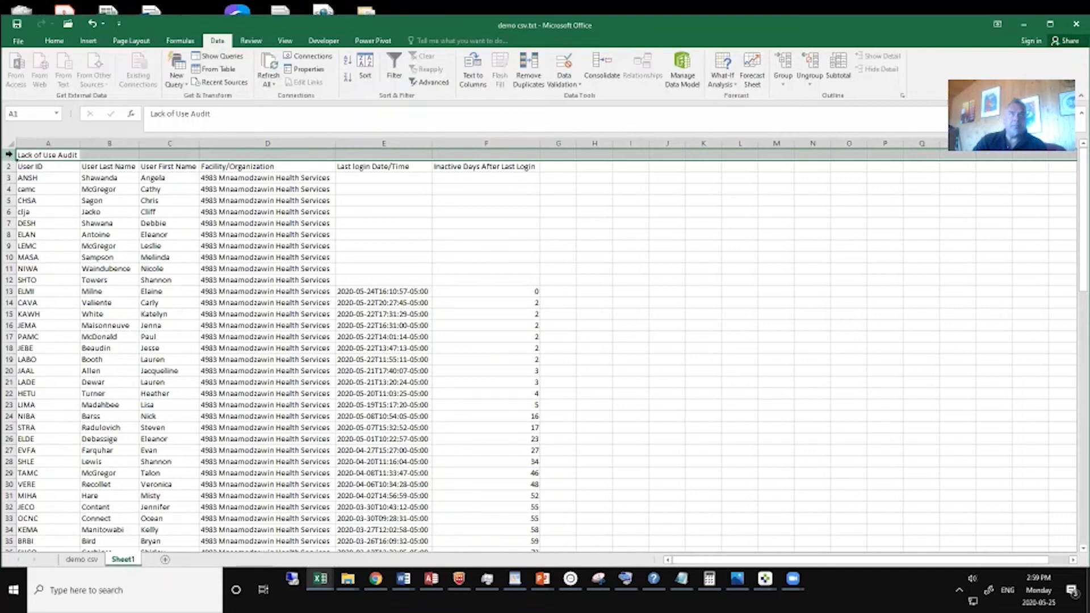
{"action": "right_click", "coordinate": [9, 154]}
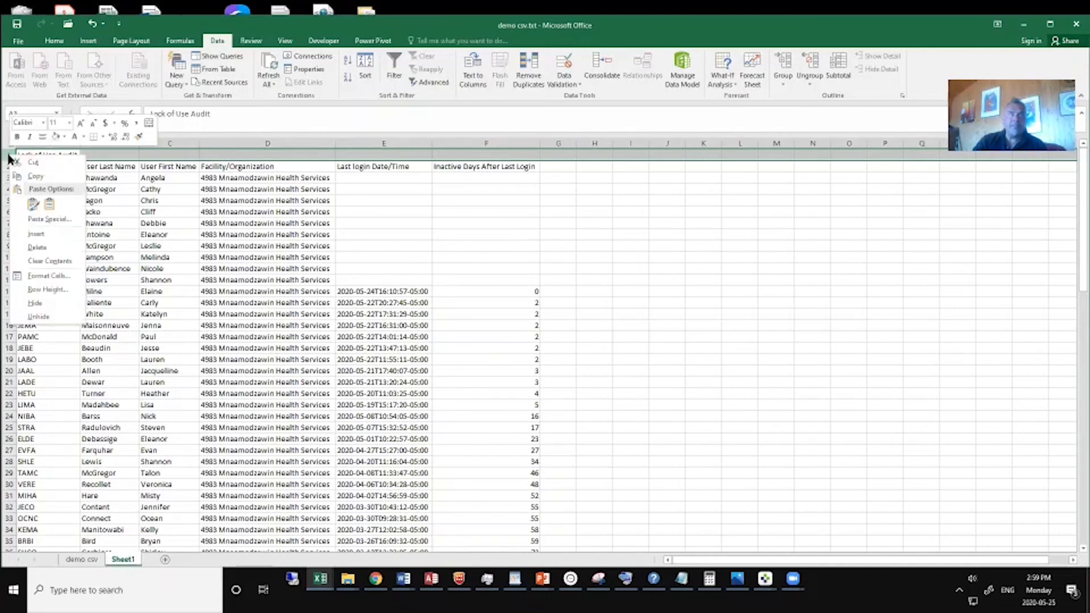
{"action": "left_click", "coordinate": [44, 238]}
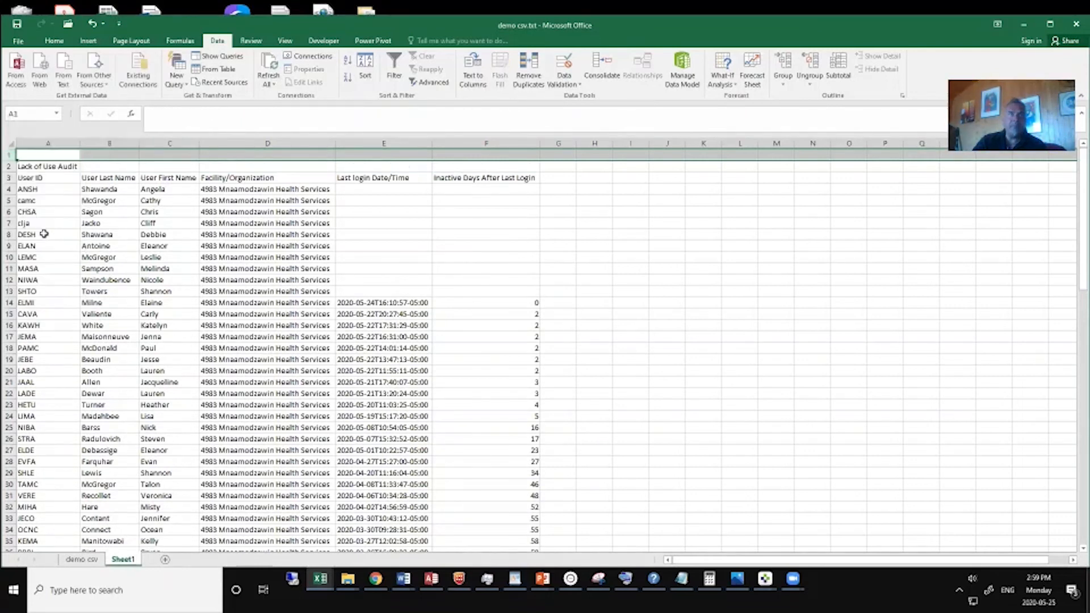
{"action": "right_click", "coordinate": [9, 154]}
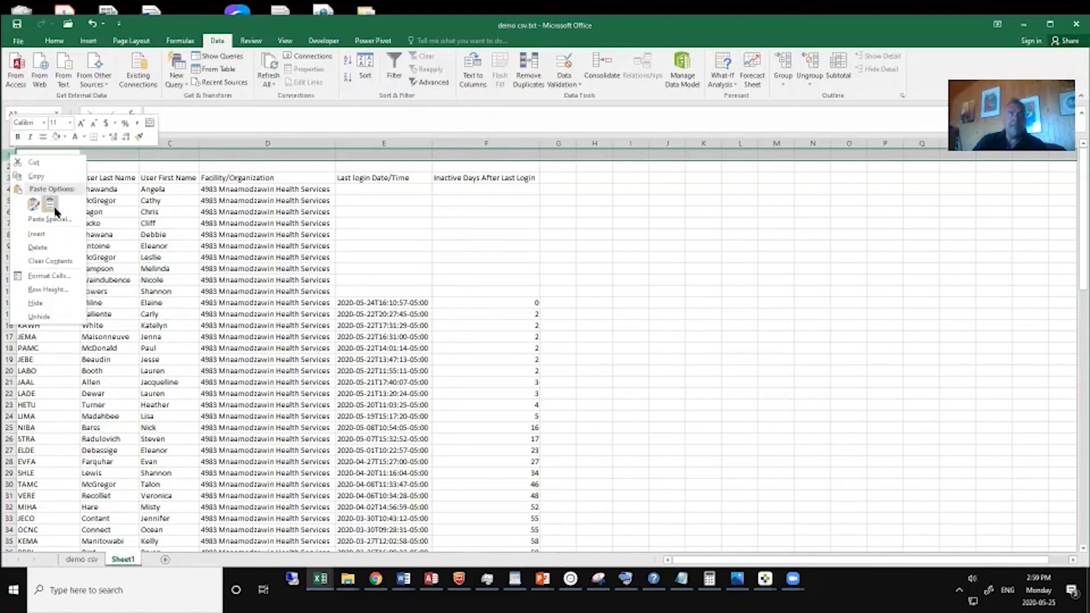
{"action": "left_click", "coordinate": [47, 237]}
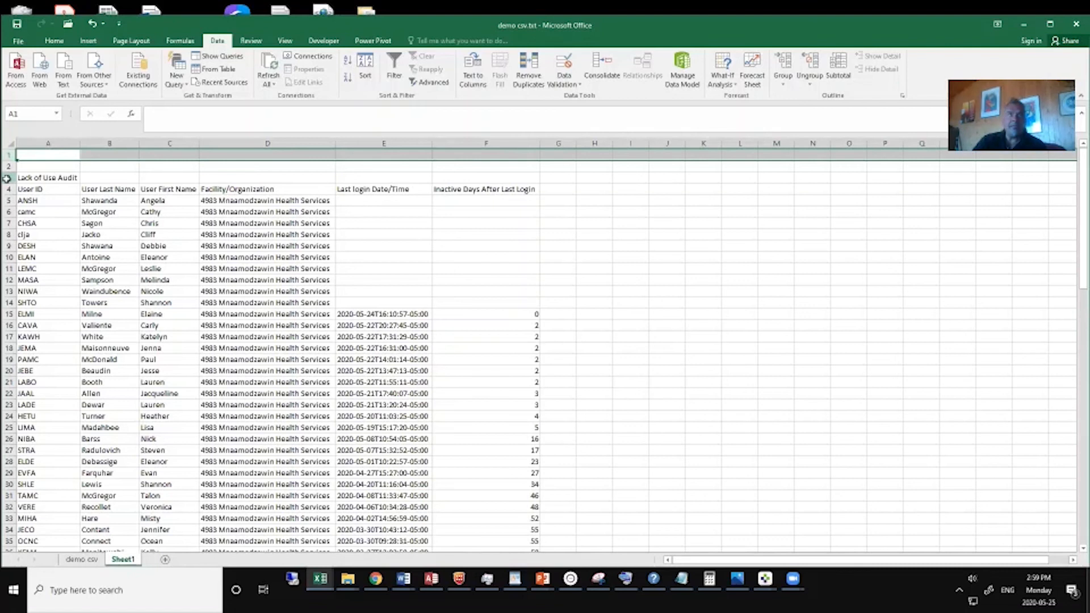
Delete the "Lack of Use Audit" title row above the column headers in Sheet1.
{"action": "left_click", "coordinate": [8, 178]}
{"action": "right_click", "coordinate": [8, 178]}
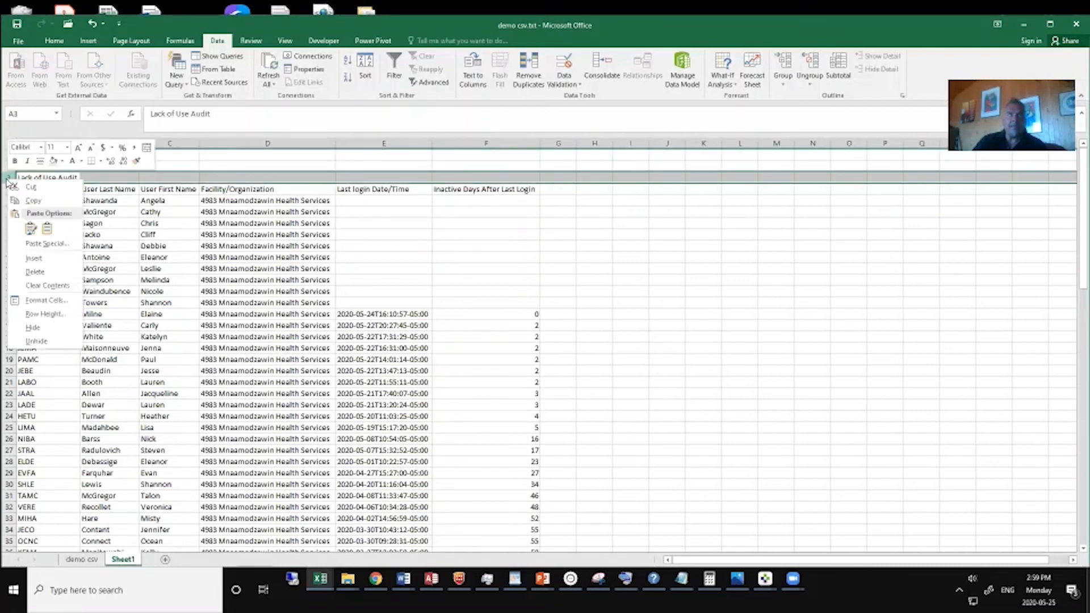
{"action": "left_click", "coordinate": [53, 275]}
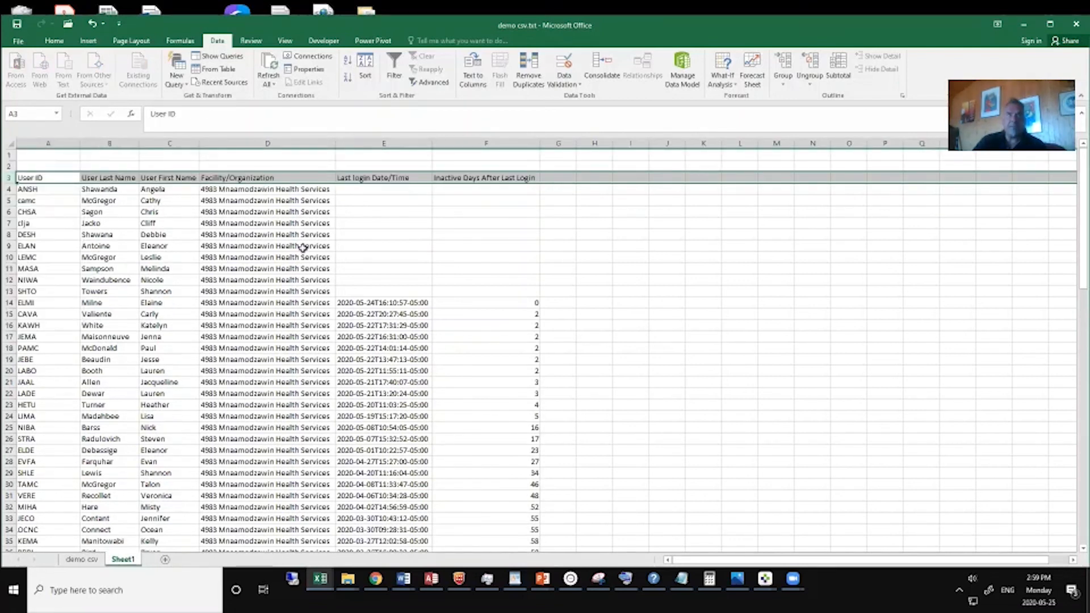
Convert the imported audit data in Sheet1 into a table with headers, removing its external data connections.
{"action": "left_click", "coordinate": [245, 199]}
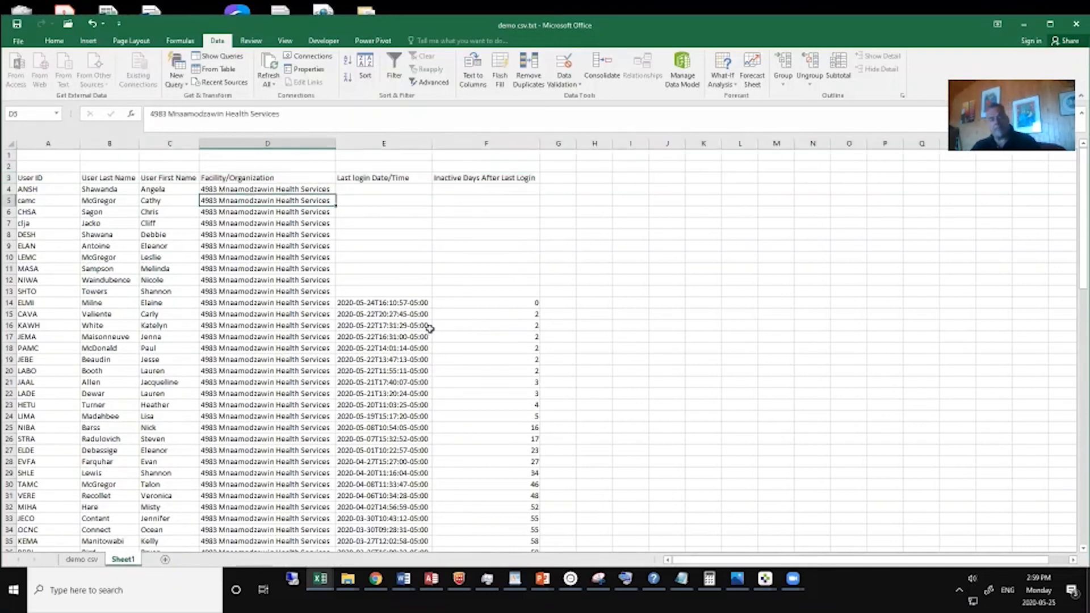
{"action": "key", "text": "ctrl+a"}
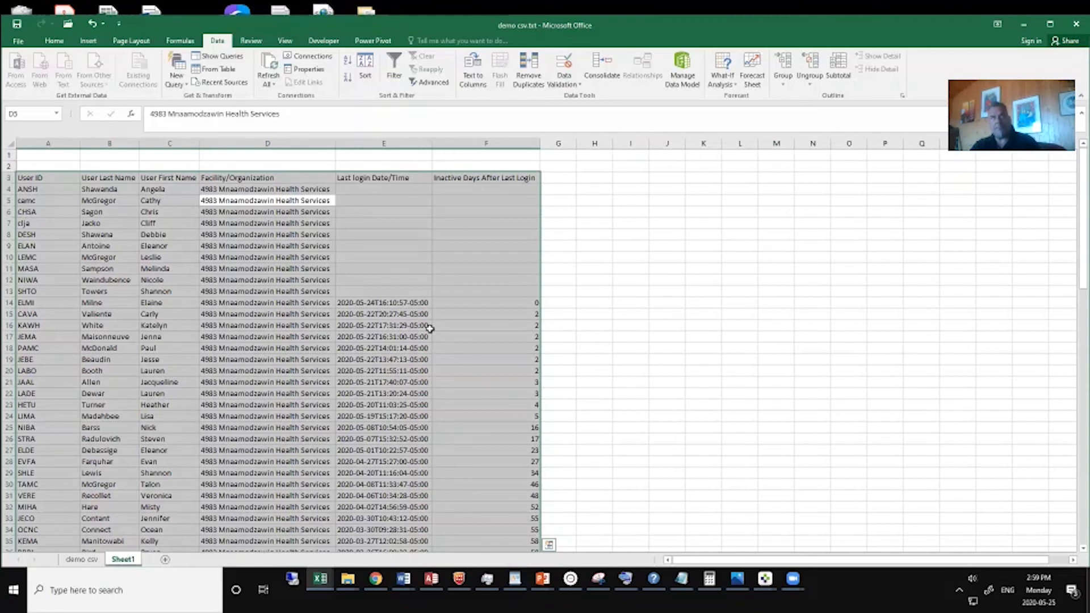
{"action": "key", "text": "ctrl+t"}
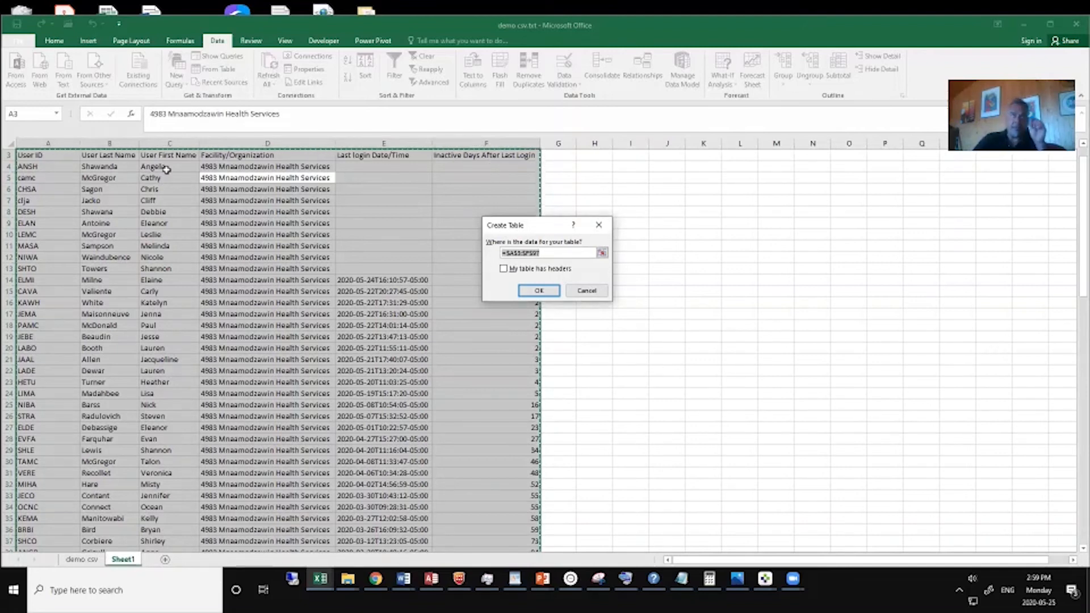
{"action": "key", "text": "alt+m"}
{"action": "left_click", "coordinate": [539, 292]}
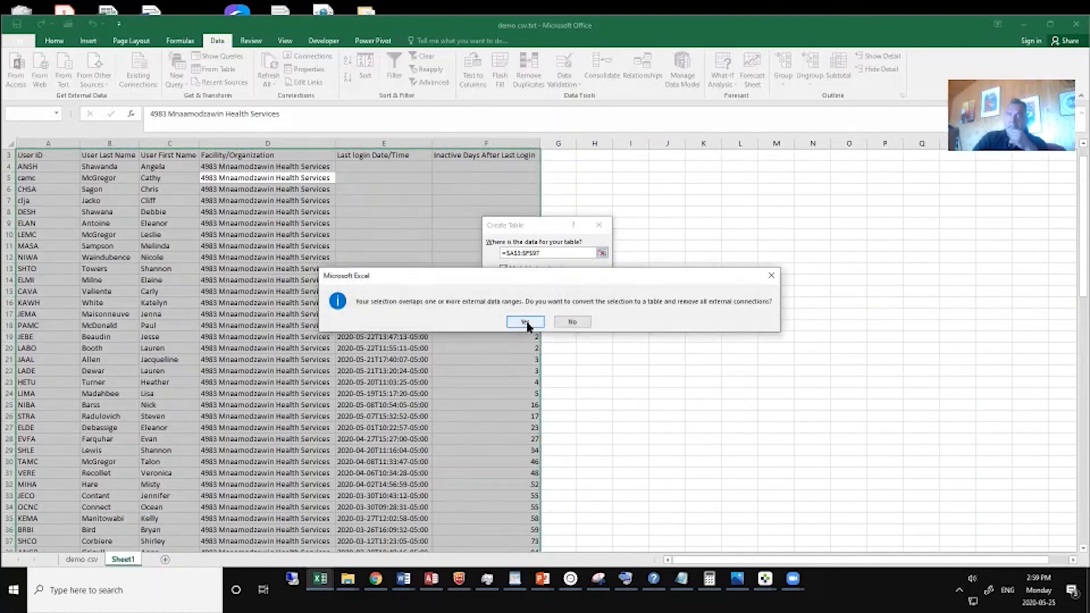
{"action": "left_click", "coordinate": [527, 322]}
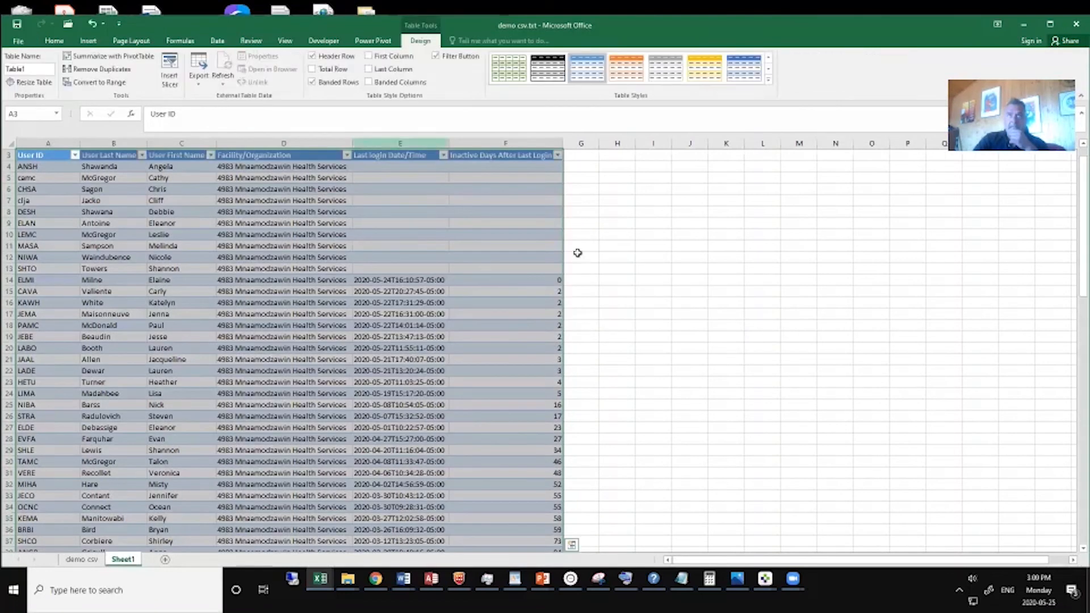
{"action": "left_click", "coordinate": [647, 246]}
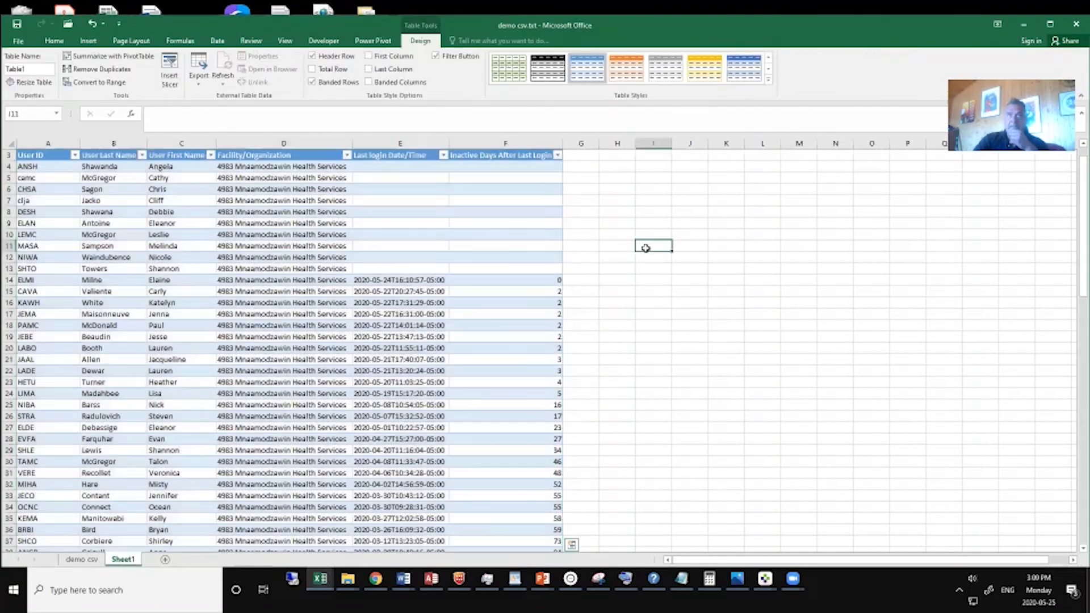
Sort the table by Inactive Days After Last Login from smallest to largest.
{"action": "left_click", "coordinate": [557, 155]}
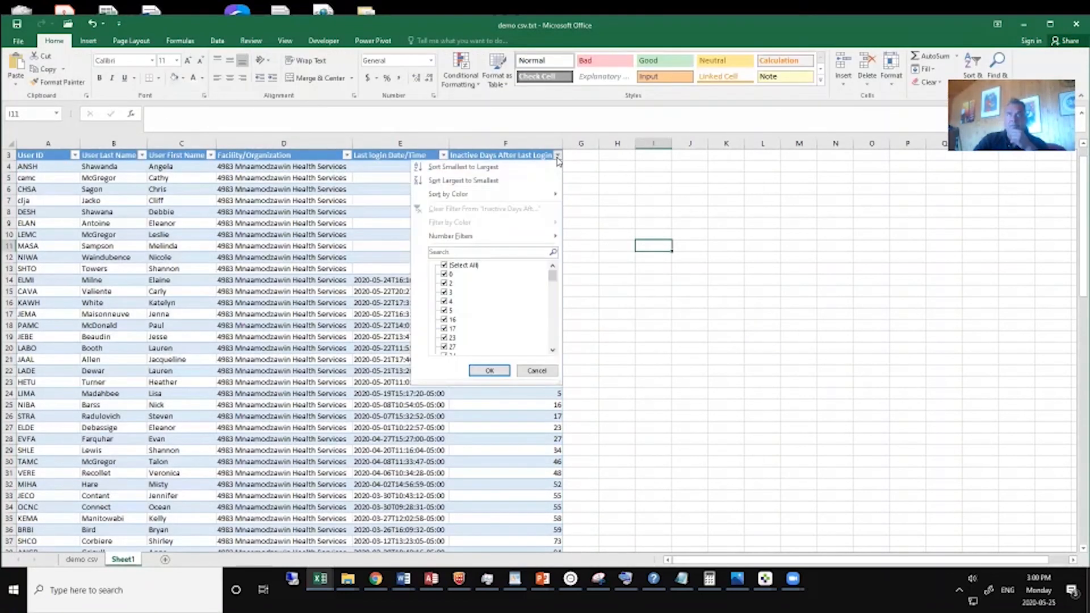
{"action": "left_click", "coordinate": [469, 171]}
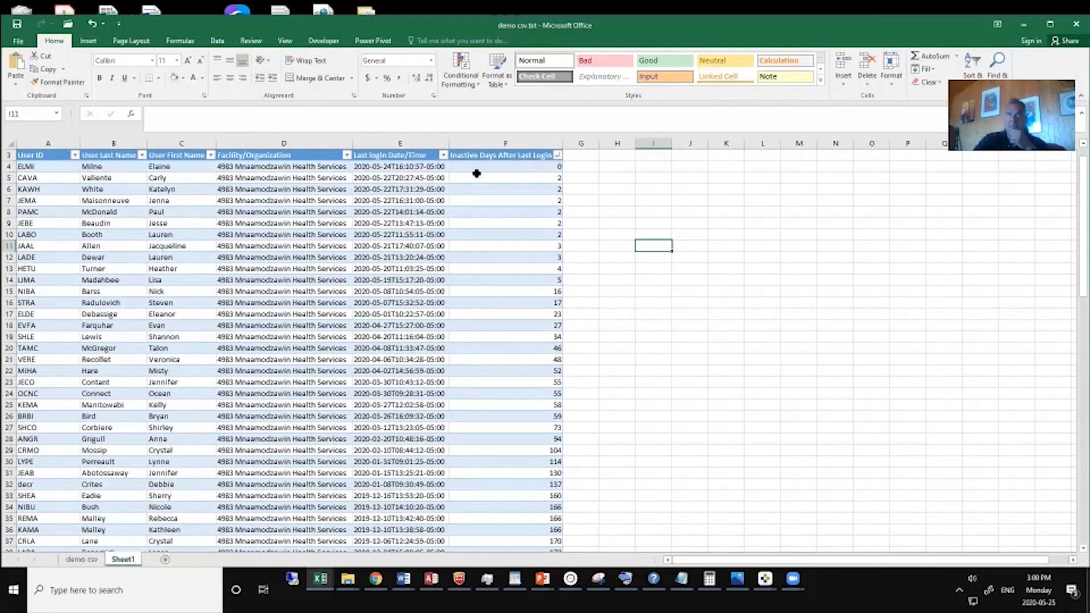
{"action": "left_click", "coordinate": [557, 155]}
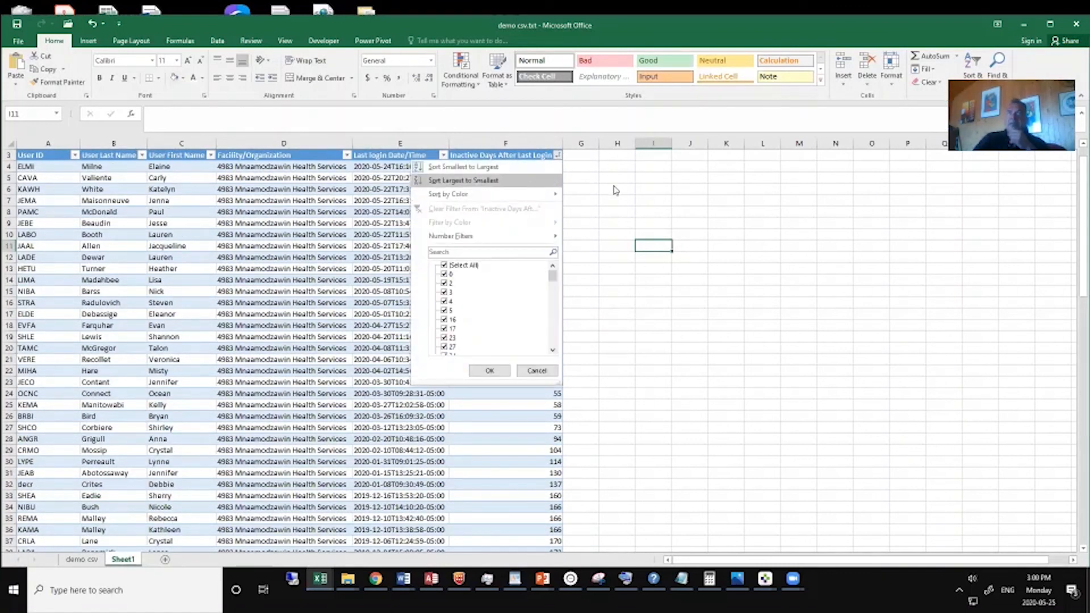
{"action": "left_click", "coordinate": [592, 193]}
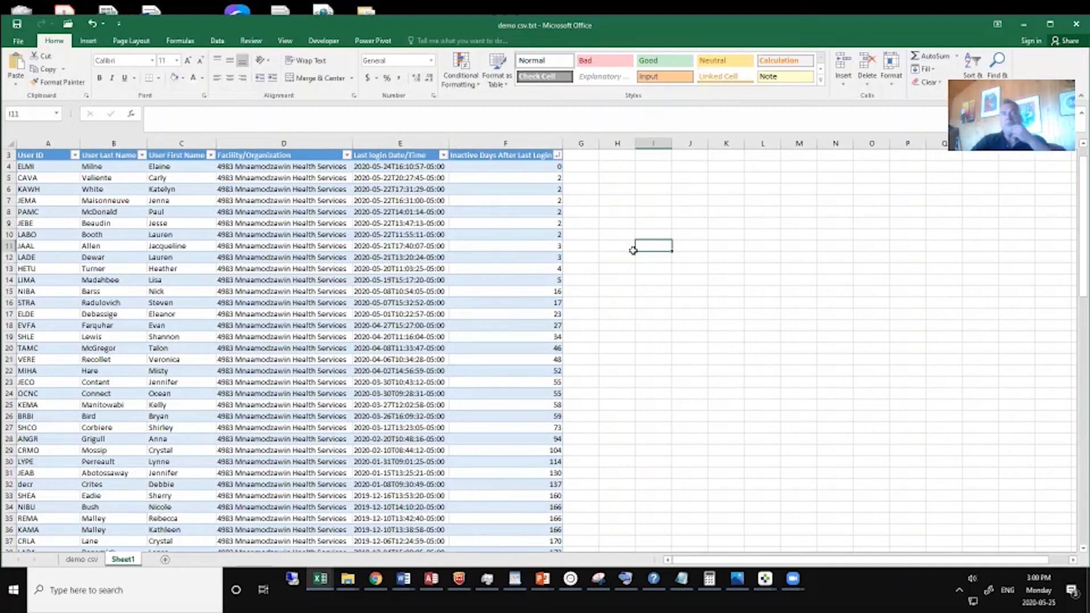
Switch to the PS Suite EMR main window and open its online help in the browser.
{"action": "left_click", "coordinate": [766, 583]}
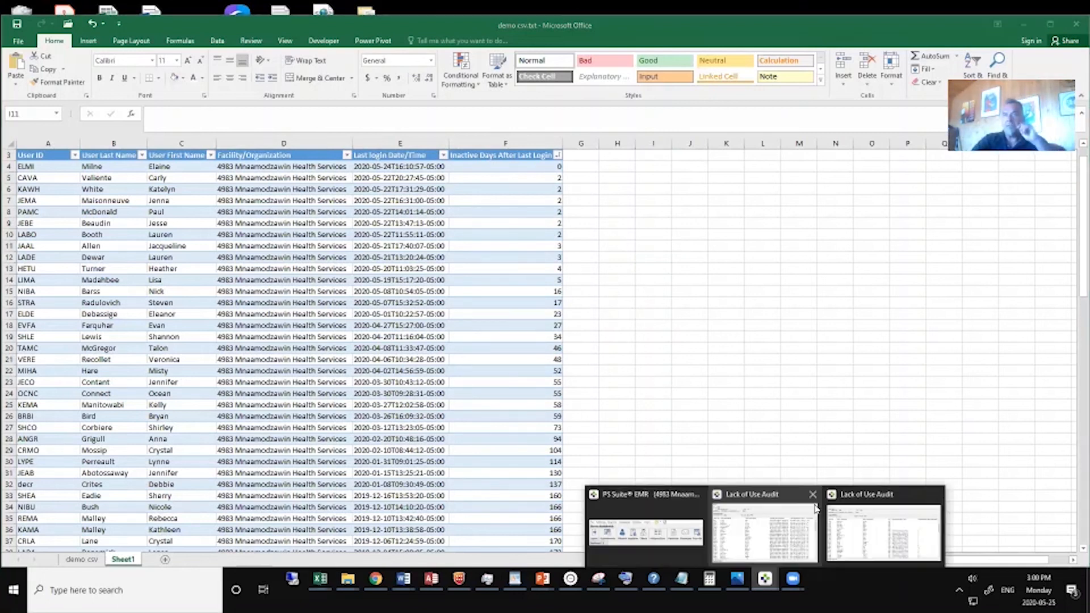
{"action": "left_click", "coordinate": [647, 517]}
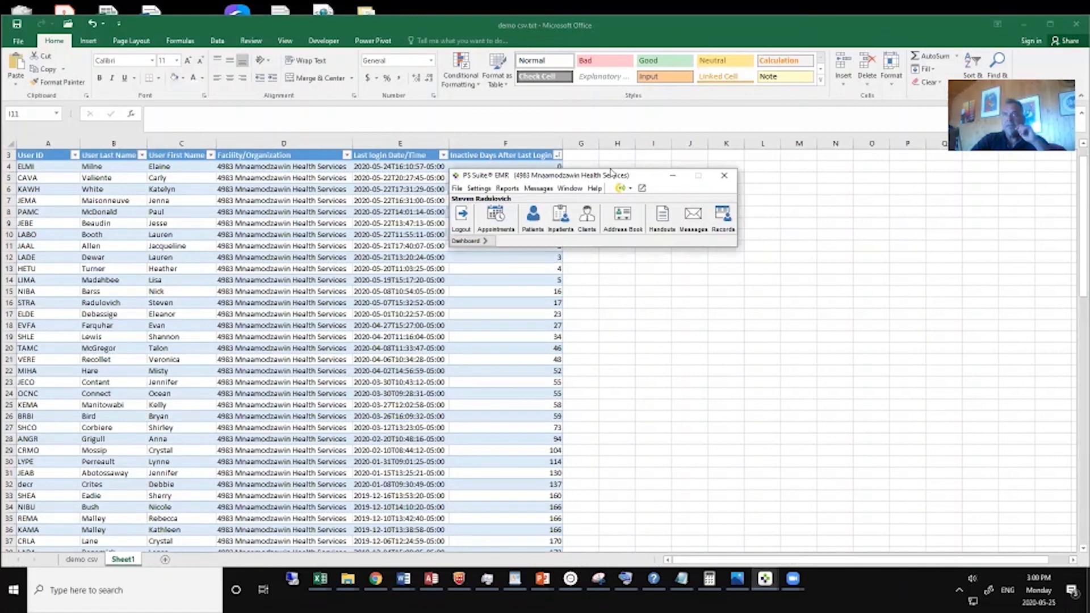
{"action": "left_click_drag", "start_coordinate": [594, 178], "coordinate": [566, 178]}
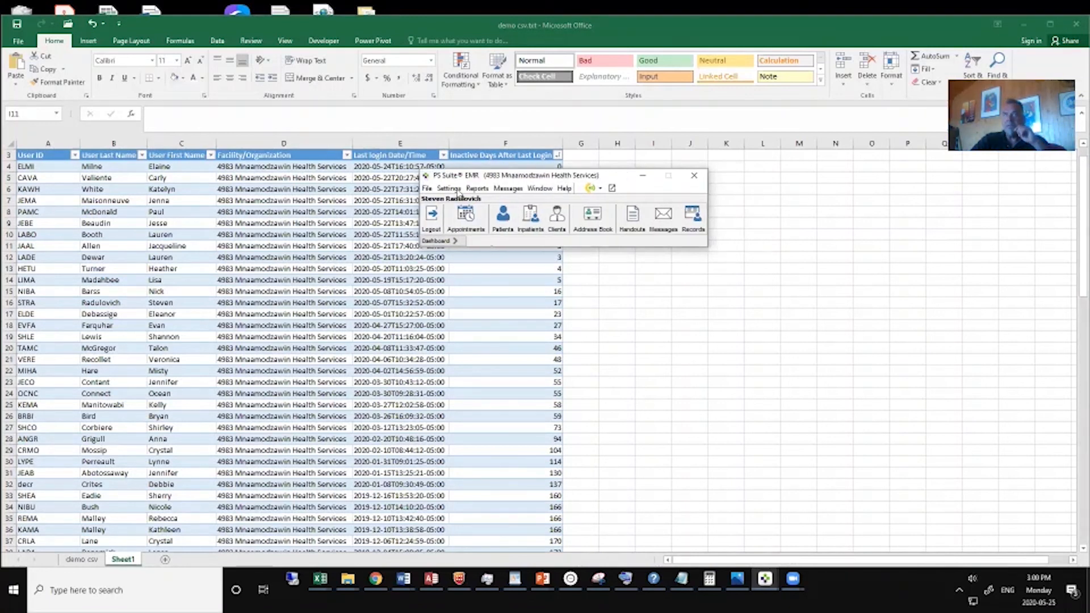
{"action": "left_click", "coordinate": [564, 190]}
{"action": "left_click", "coordinate": [581, 203]}
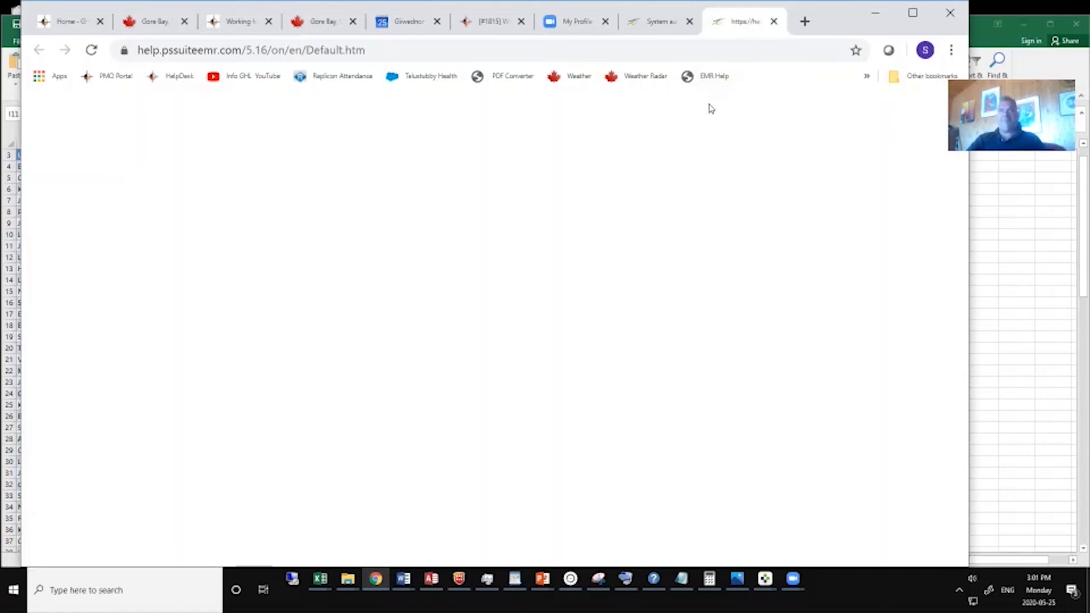
{"action": "left_click", "coordinate": [693, 83]}
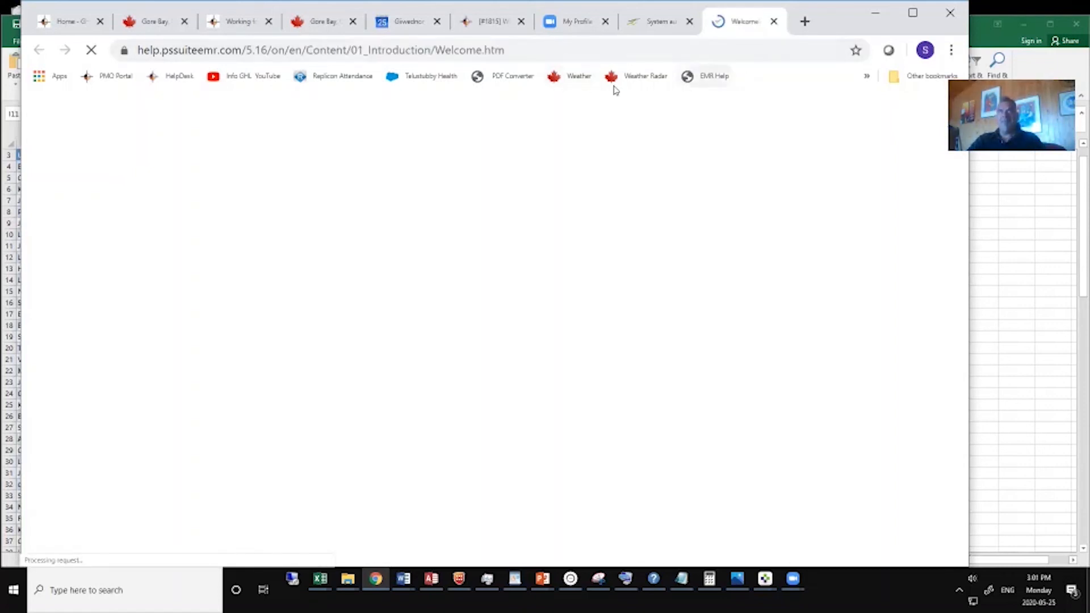
Search the PS Suite EMR help for "audit" and look through the listed topics.
{"action": "left_click", "coordinate": [226, 208]}
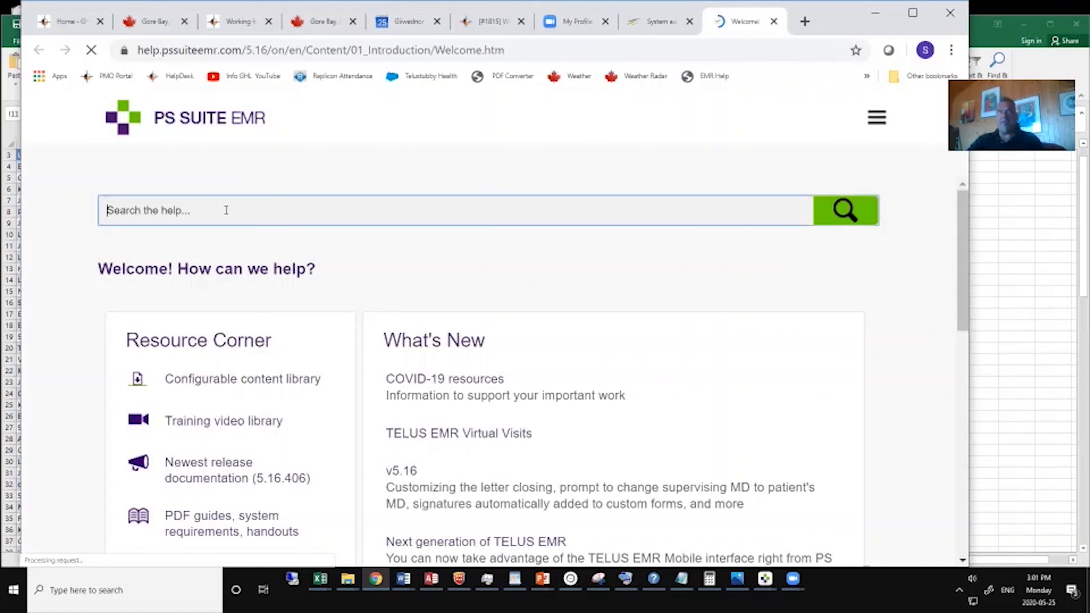
{"action": "type", "text": "a"}
{"action": "key", "text": "BackSpace"}
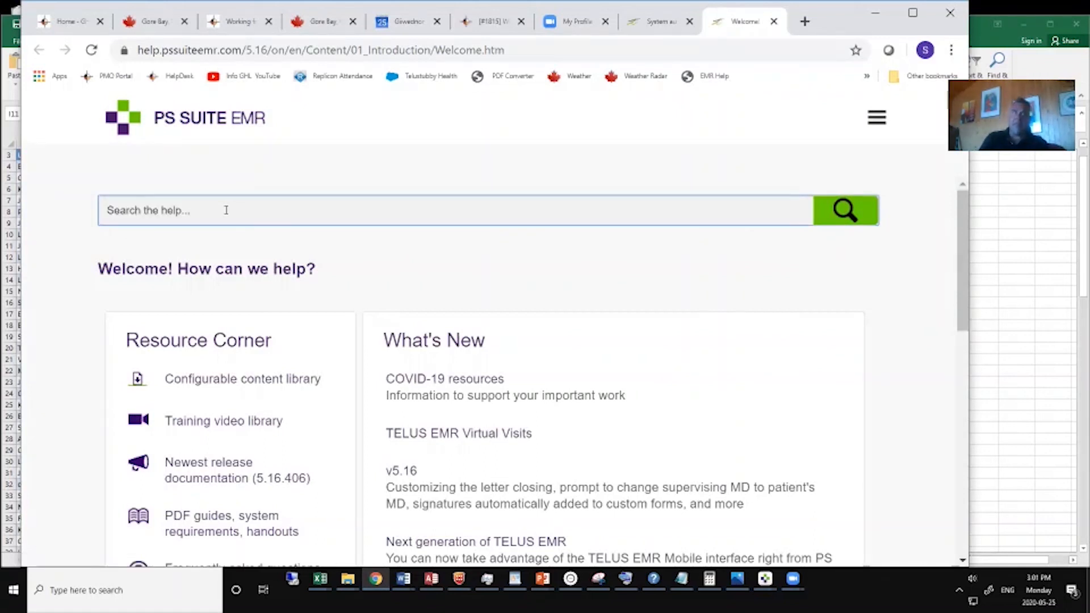
{"action": "type", "text": "audit"}
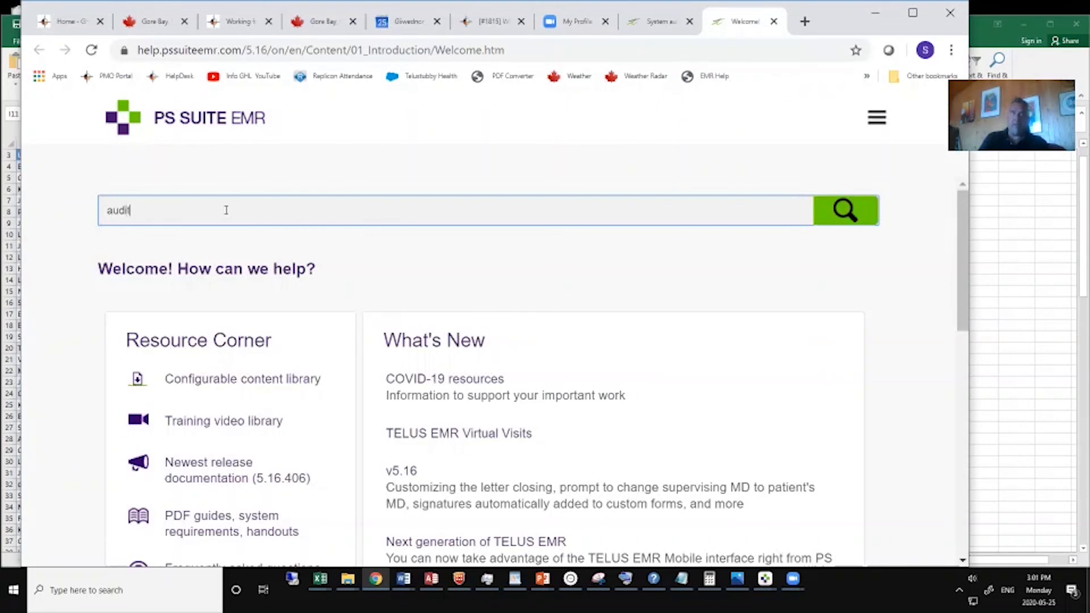
{"action": "key", "text": "Return"}
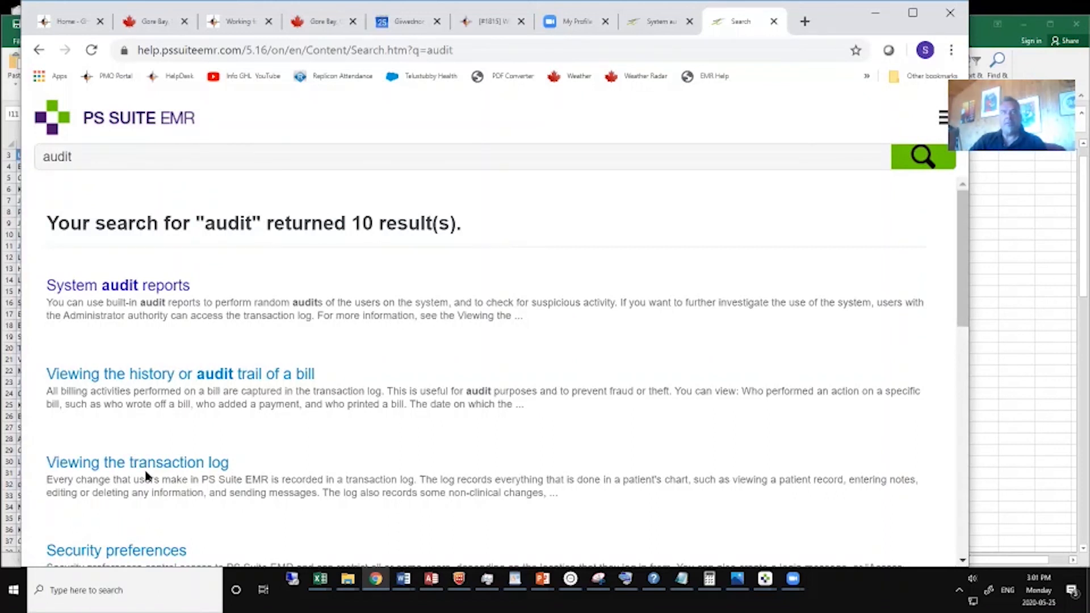
{"action": "scroll", "coordinate": [147, 476], "scroll_direction": "down", "scroll_amount": 1}
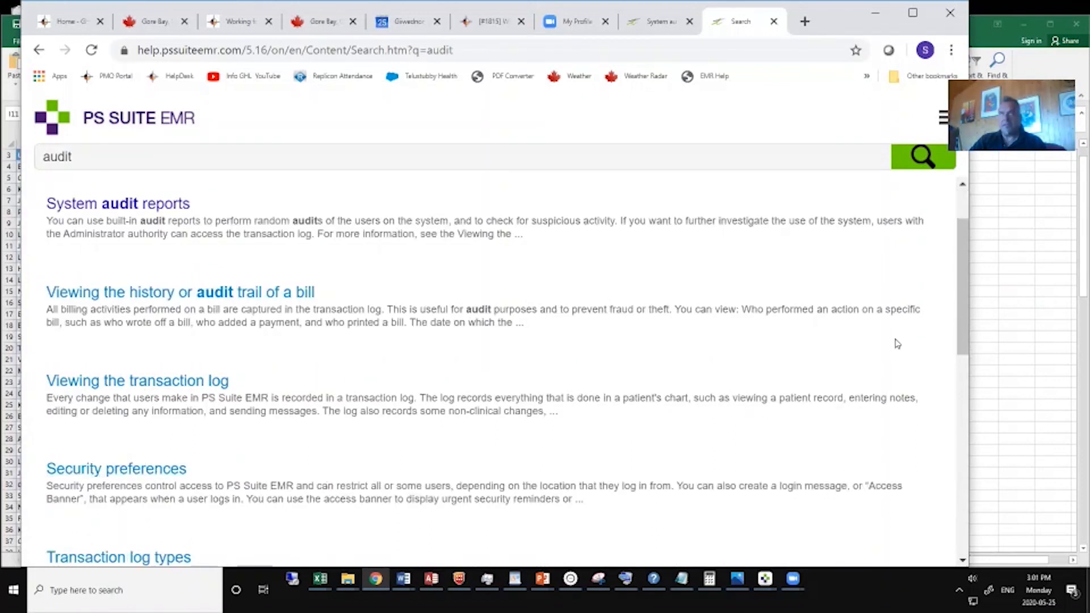